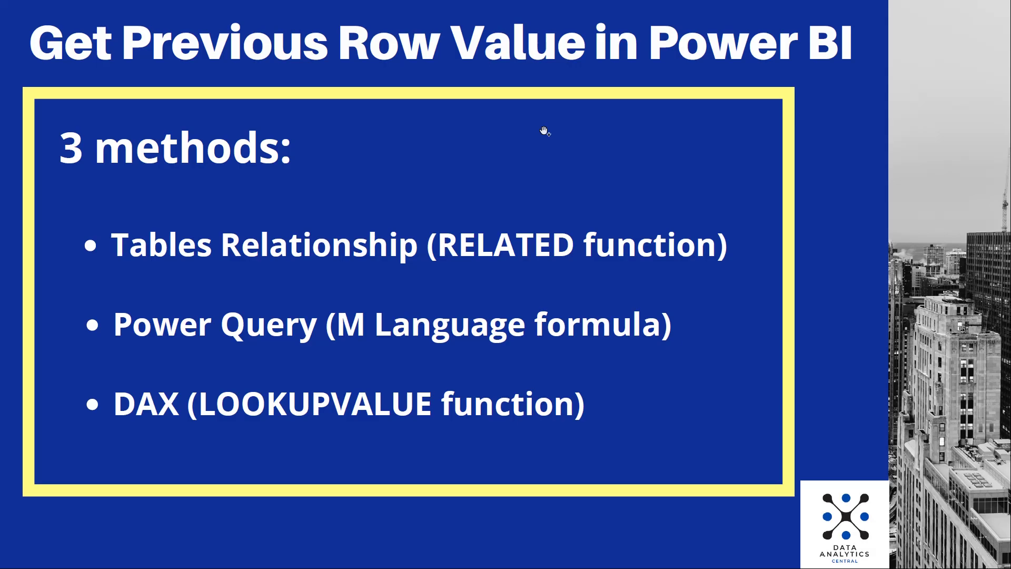
Step: Switch to Power BI Desktop and open the PreviousRow table's query for editing
{"action": "key", "text": "alt+Tab"}
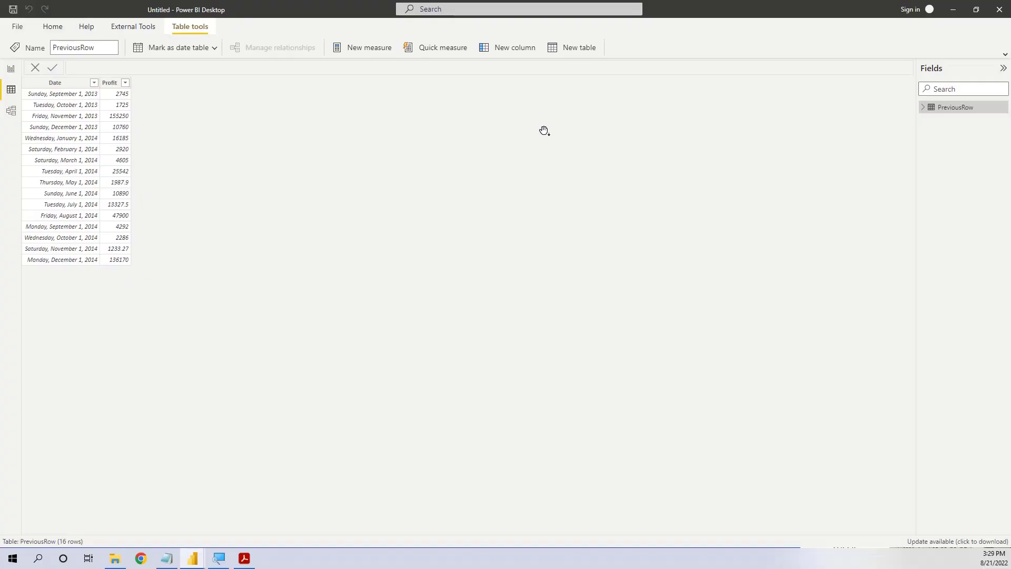
{"action": "left_click", "coordinate": [126, 160]}
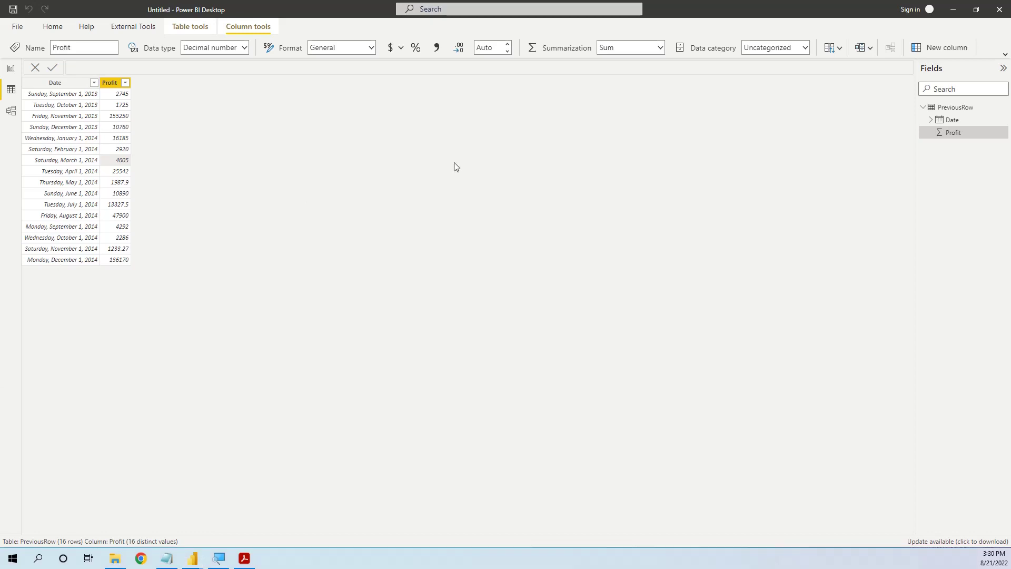
{"action": "right_click", "coordinate": [969, 110]}
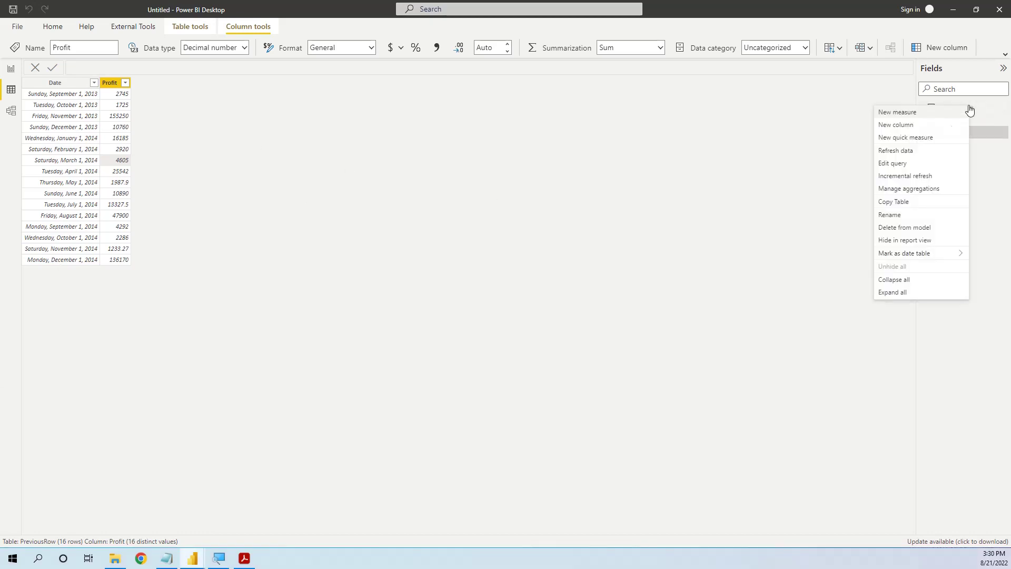
{"action": "left_click", "coordinate": [914, 164]}
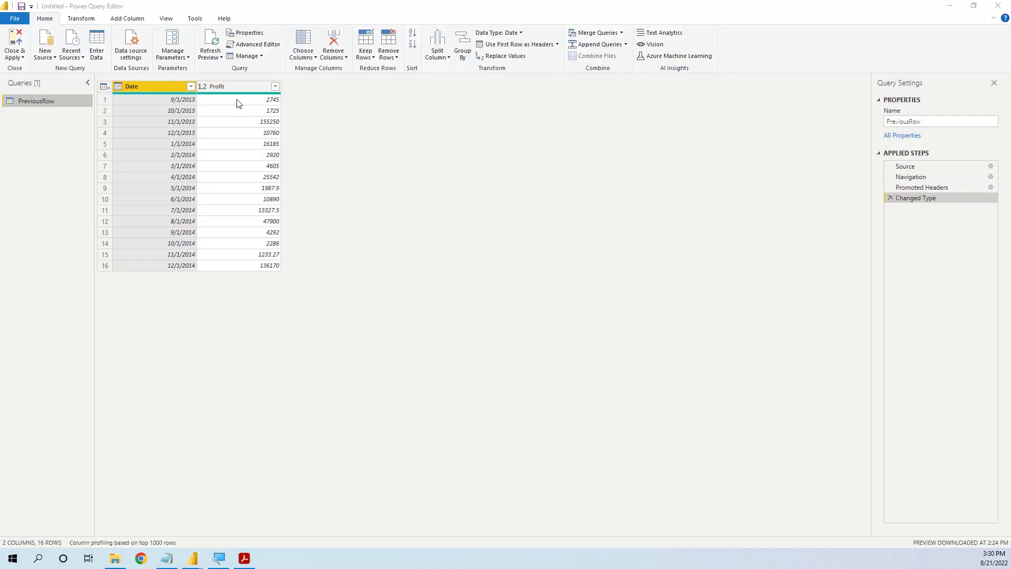
Step: Add an index column starting from 0 to the PreviousRow query
{"action": "left_click", "coordinate": [126, 21]}
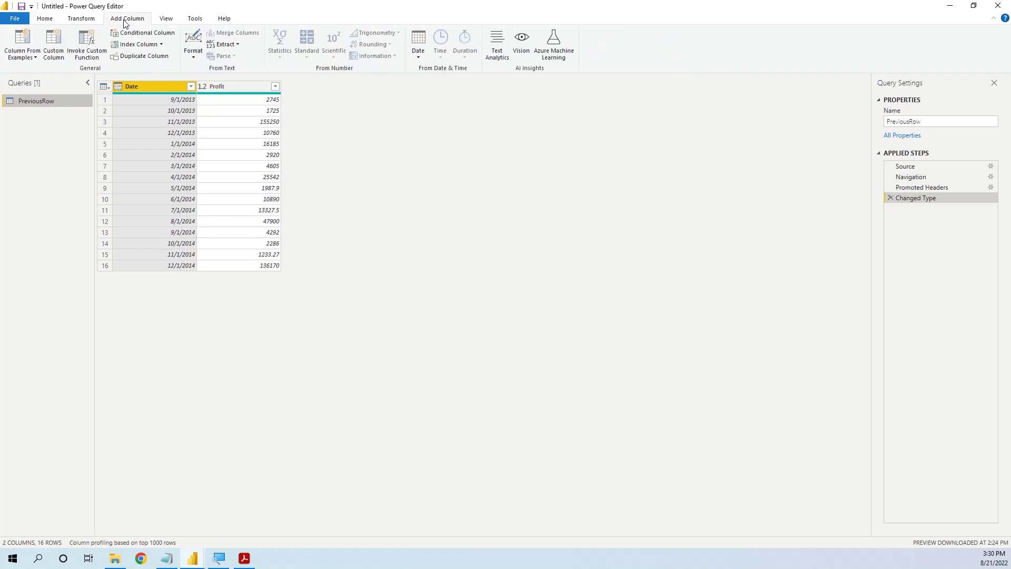
{"action": "left_click", "coordinate": [161, 44]}
{"action": "left_click", "coordinate": [145, 59]}
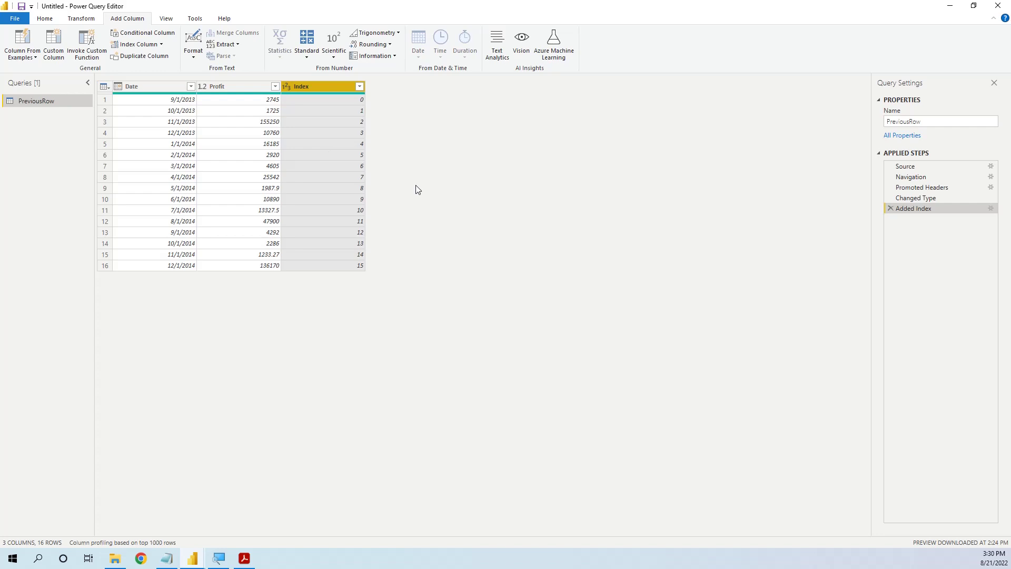
Step: Create a reference query from PreviousRow and name it helperTable
{"action": "right_click", "coordinate": [53, 101]}
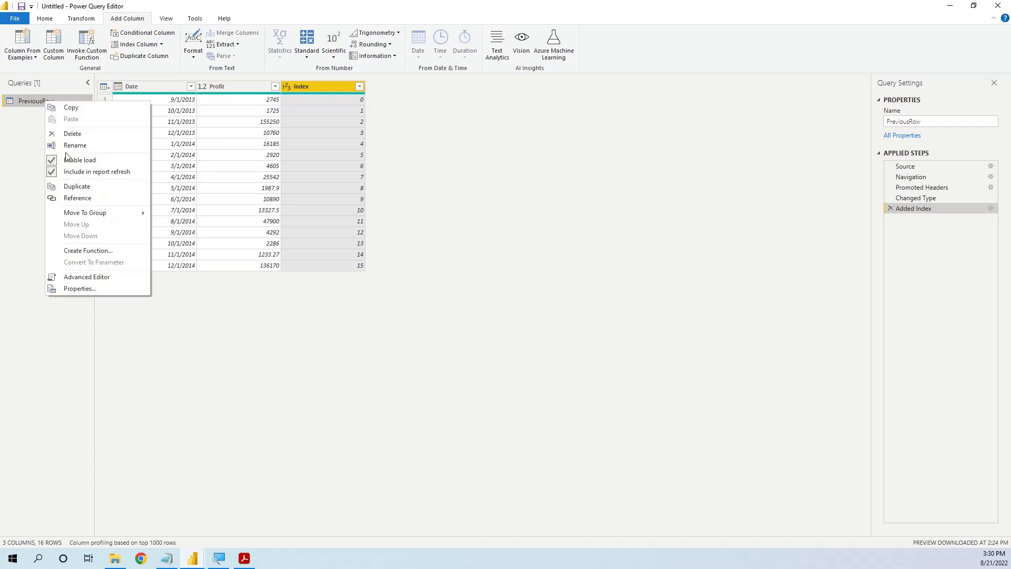
{"action": "left_click", "coordinate": [78, 198]}
{"action": "left_click", "coordinate": [929, 122]}
{"action": "left_click_drag", "start_coordinate": [930, 122], "coordinate": [884, 121]}
{"action": "type", "text": "HelperTable"}
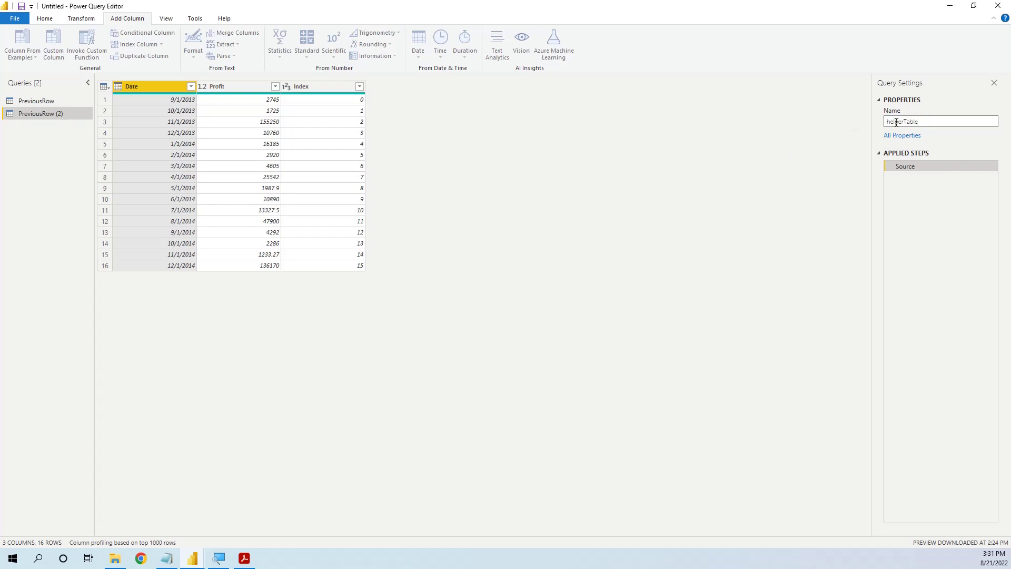
{"action": "double_click", "coordinate": [892, 122]}
{"action": "key", "text": "Return"}
Step: Remove all columns except Profit from helperTable and add an index column starting from 1
{"action": "left_click", "coordinate": [243, 88]}
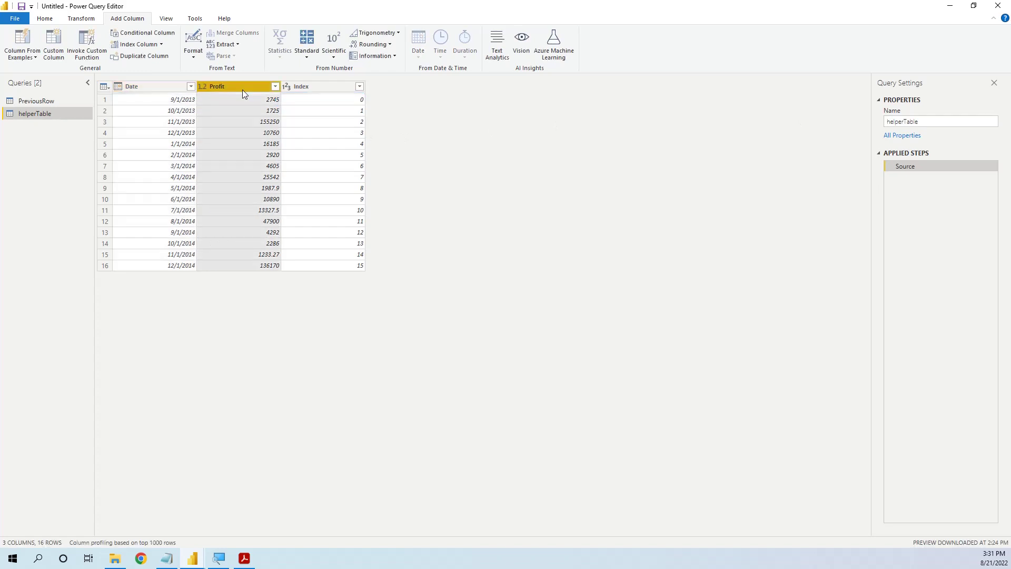
{"action": "right_click", "coordinate": [243, 87]}
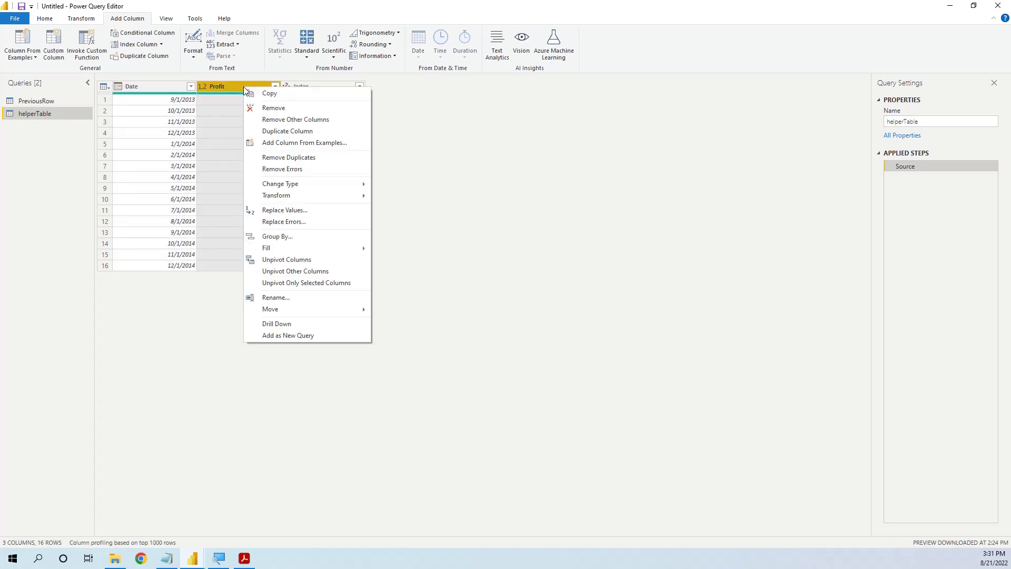
{"action": "left_click", "coordinate": [285, 120]}
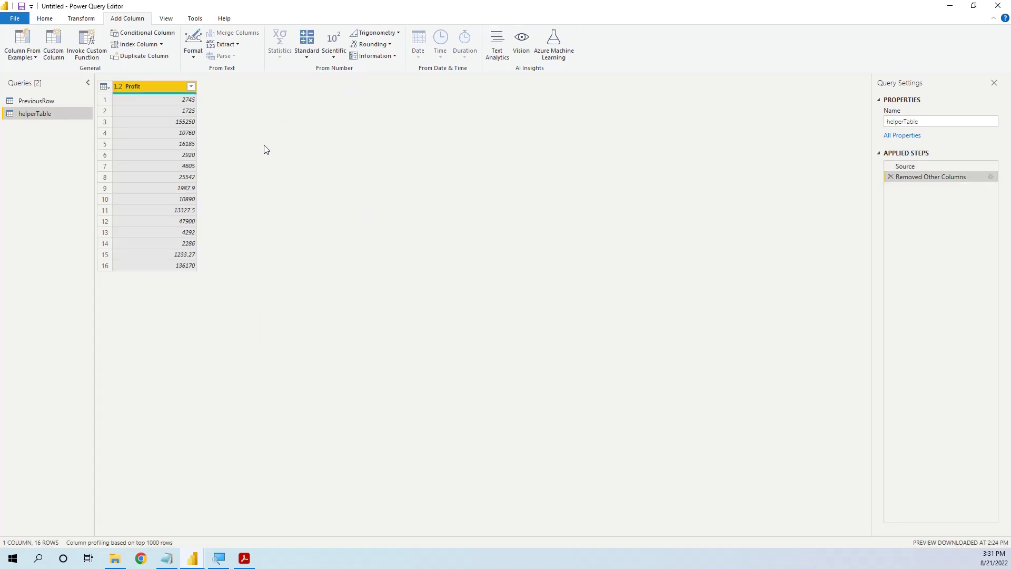
{"action": "left_click", "coordinate": [160, 45]}
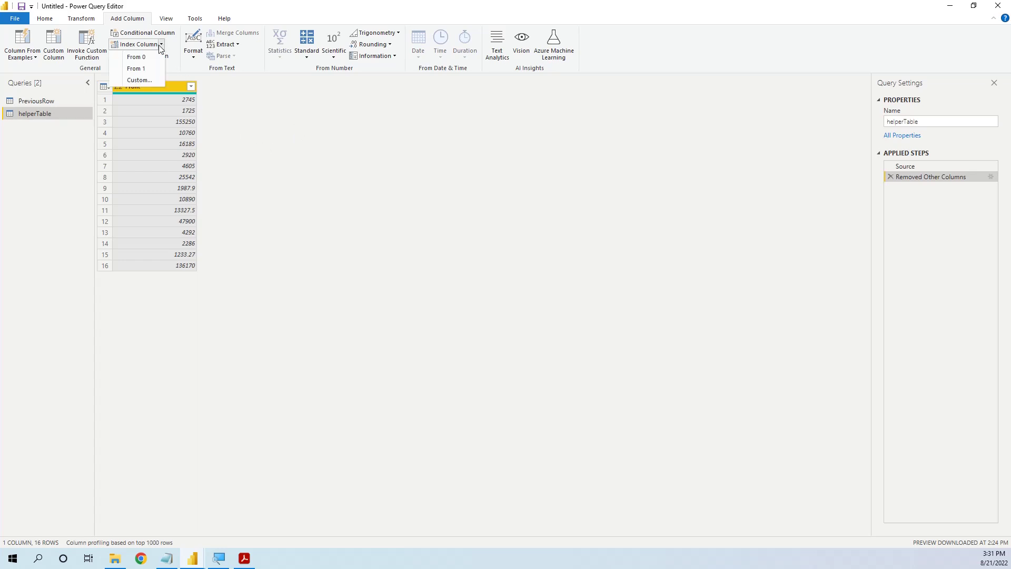
{"action": "left_click", "coordinate": [157, 73]}
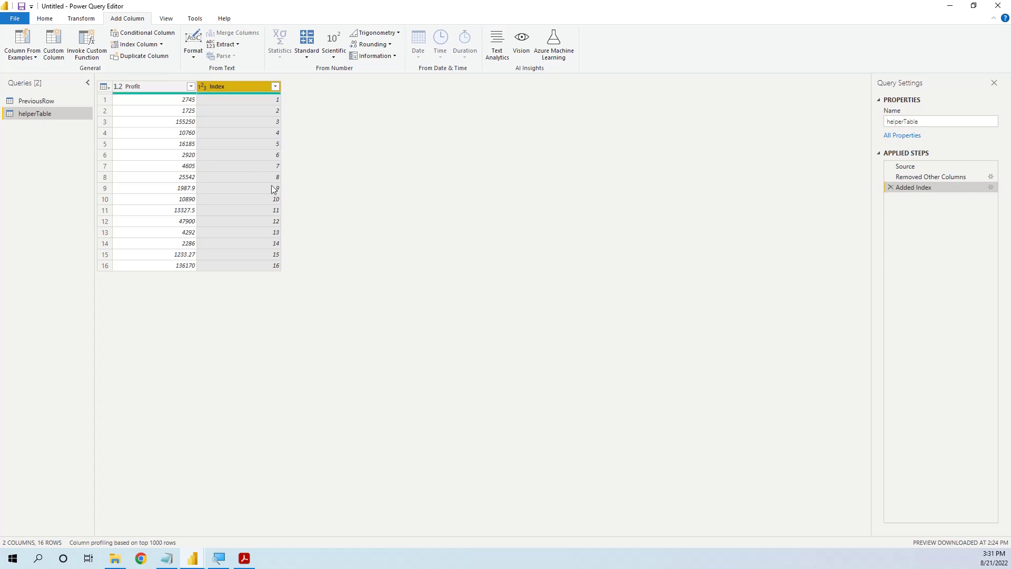
Step: Apply the query changes and create a relationship between the Index fields of PreviousRow and helperTable
{"action": "left_click", "coordinate": [45, 20]}
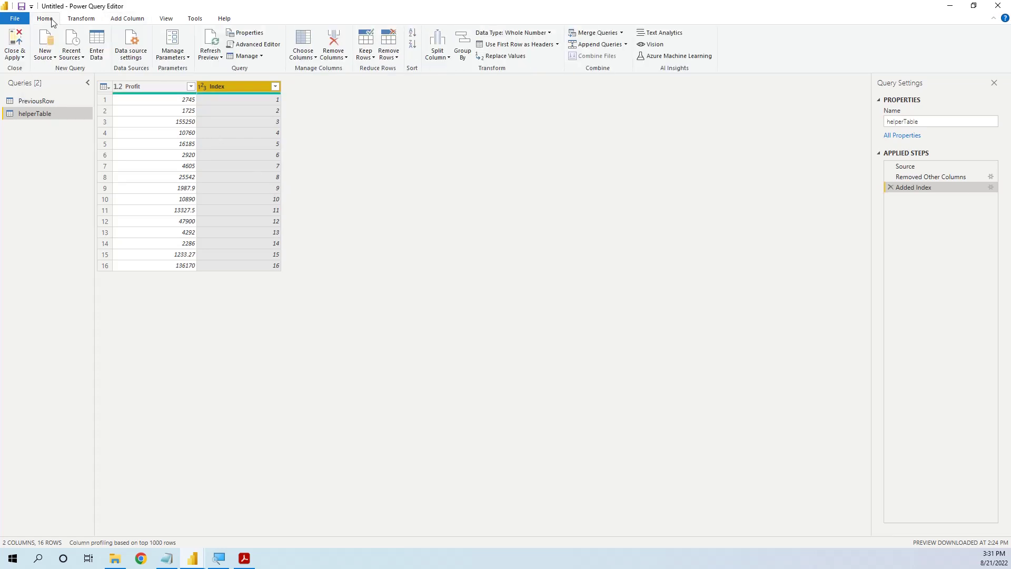
{"action": "left_click", "coordinate": [20, 56]}
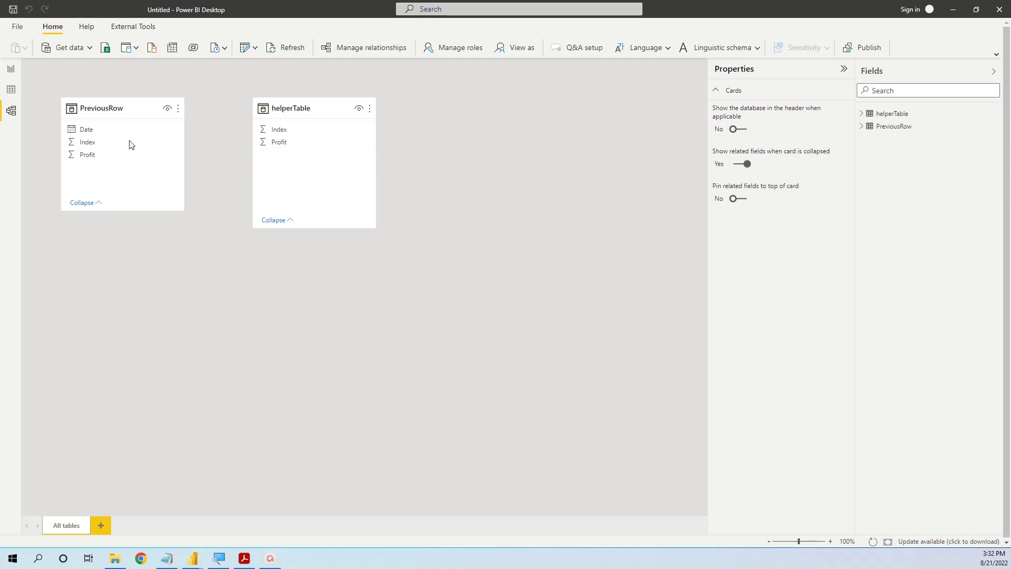
{"action": "left_click", "coordinate": [88, 142]}
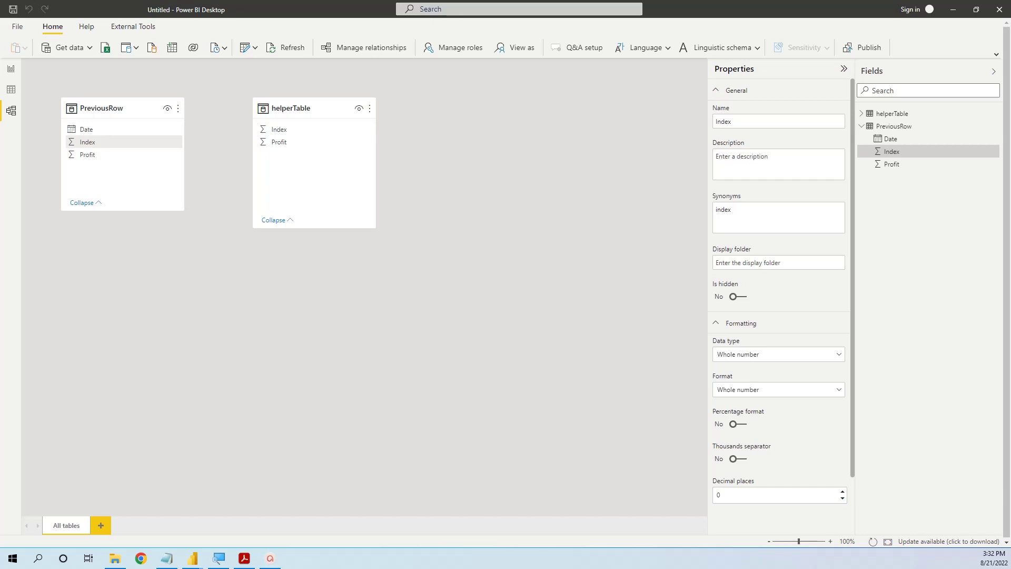
{"action": "left_click_drag", "start_coordinate": [134, 143], "coordinate": [288, 131]}
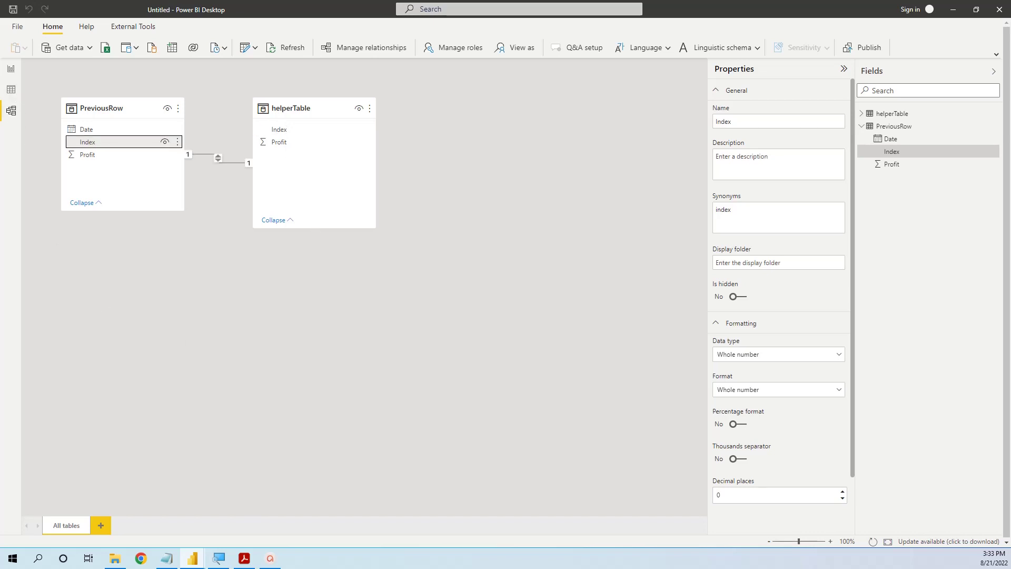
Step: Add a calculated column to PreviousRow with the formula Previous Row Value = RELATED(helperTable[Profit])
{"action": "left_click", "coordinate": [12, 89]}
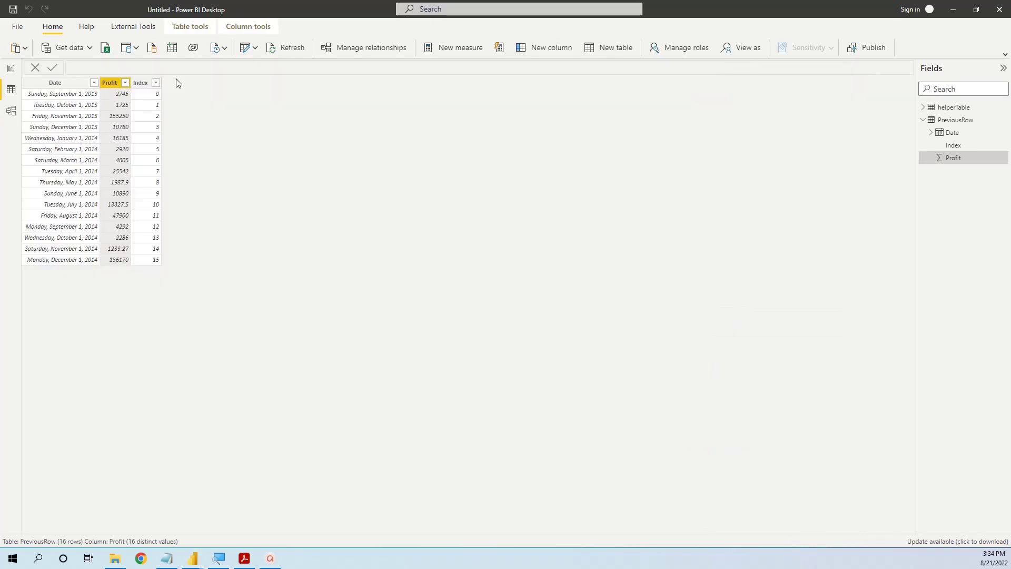
{"action": "right_click", "coordinate": [146, 120]}
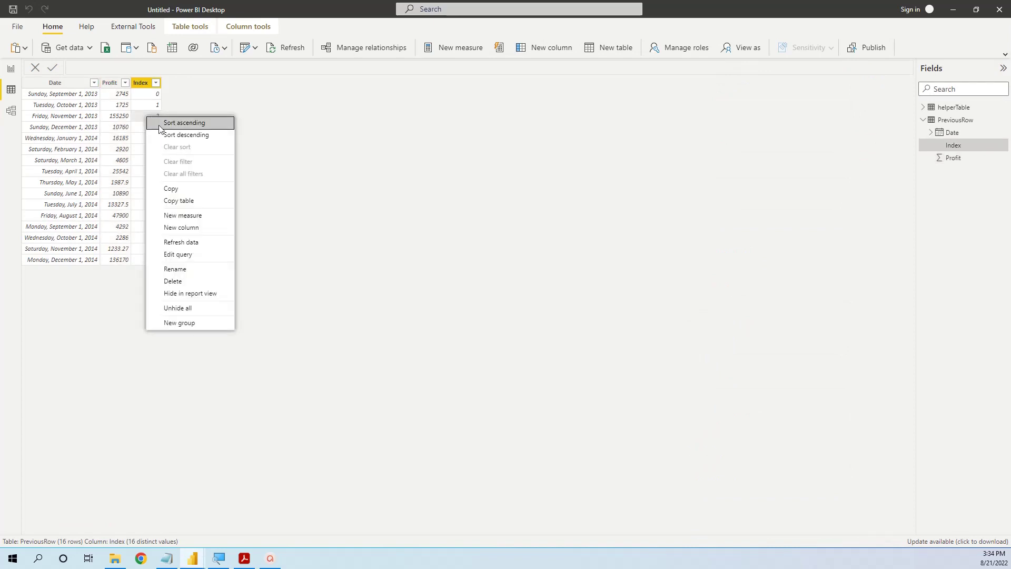
{"action": "left_click", "coordinate": [189, 228]}
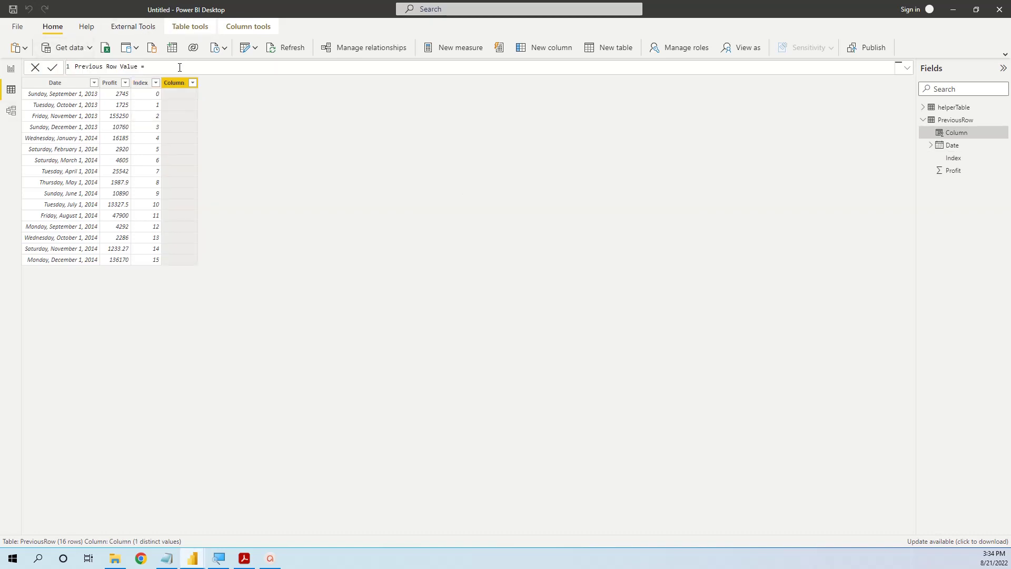
{"action": "type", "text": "rel"}
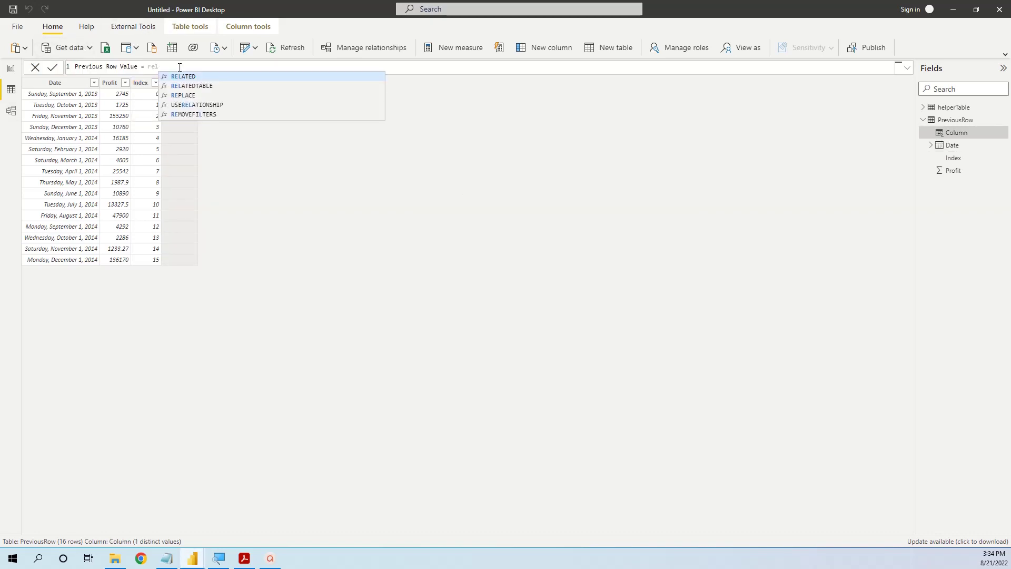
{"action": "key", "text": "Tab"}
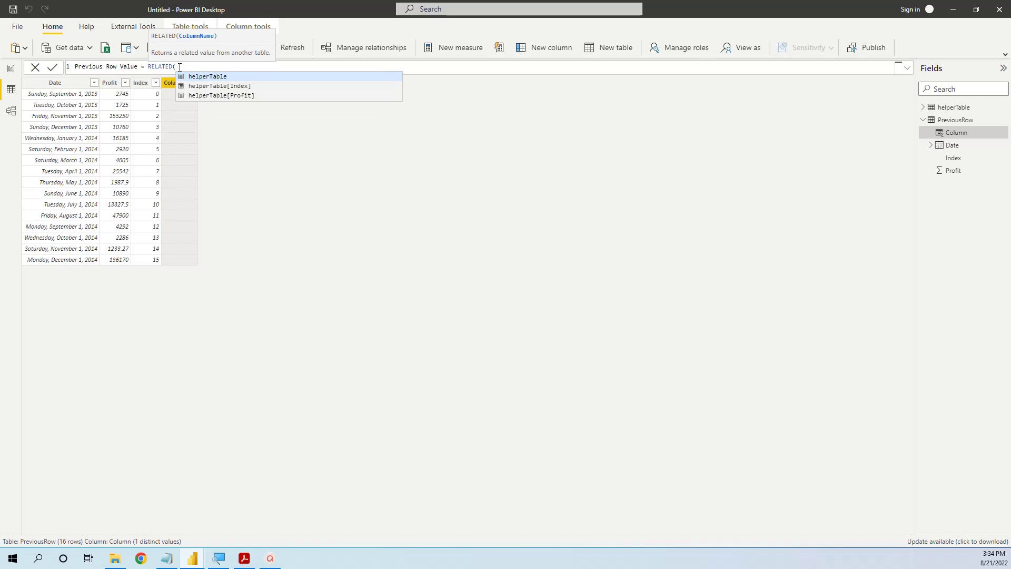
{"action": "left_click", "coordinate": [242, 95]}
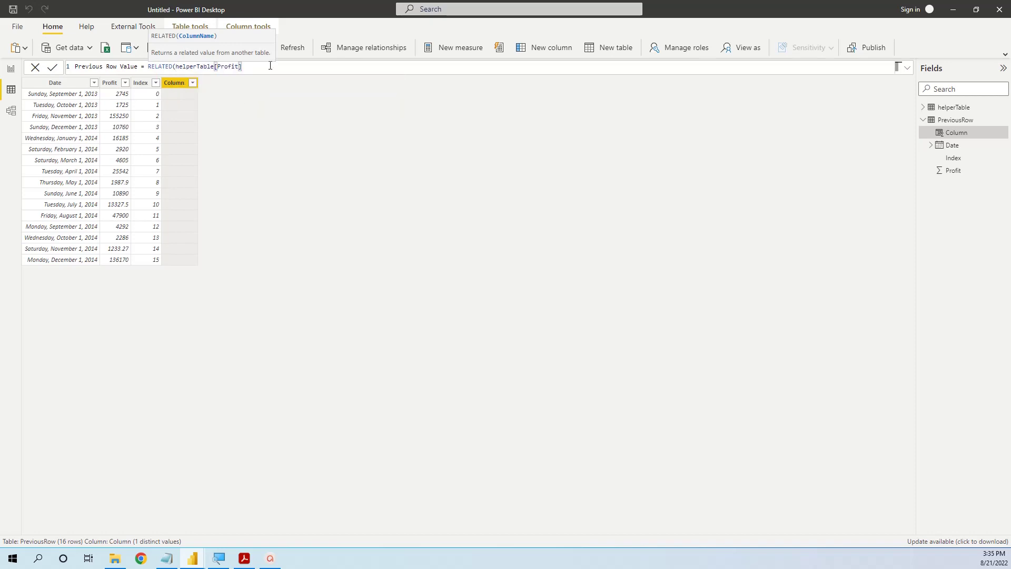
{"action": "type", "text": ")"}
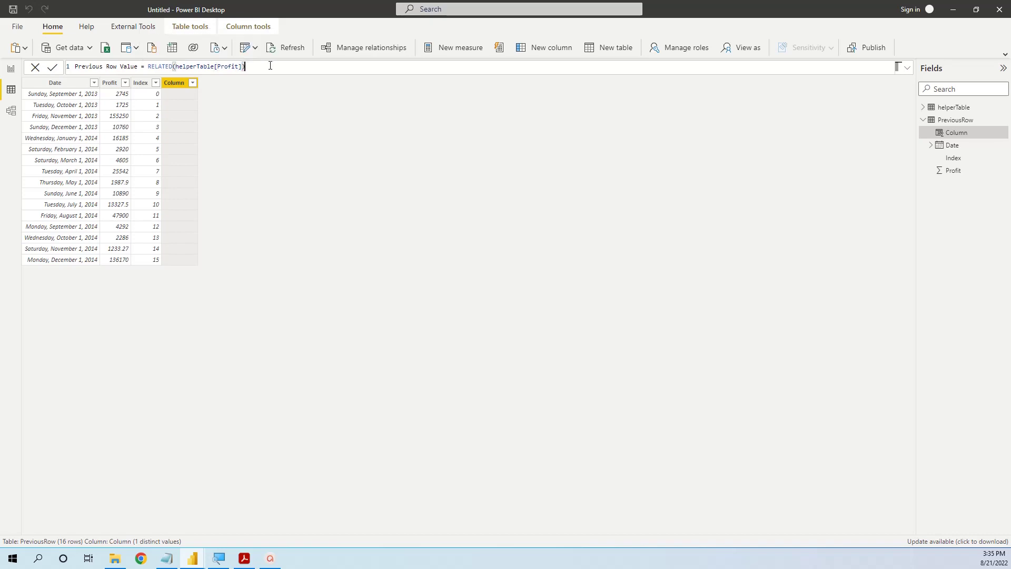
{"action": "left_click", "coordinate": [52, 68]}
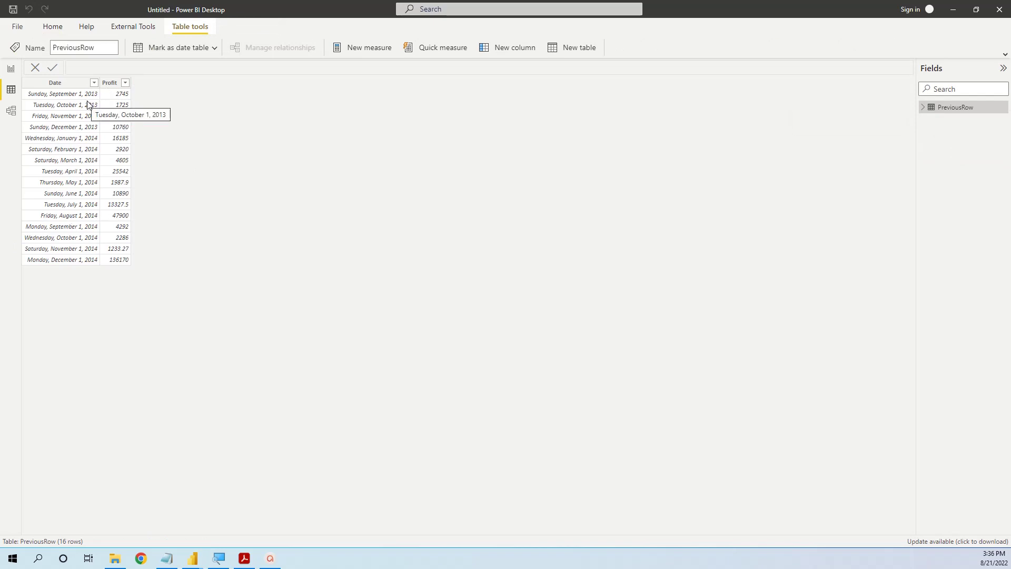
Step: Open the PreviousRow table that has only Date and Profit in the Power Query Editor, ready for adding columns
{"action": "right_click", "coordinate": [943, 112]}
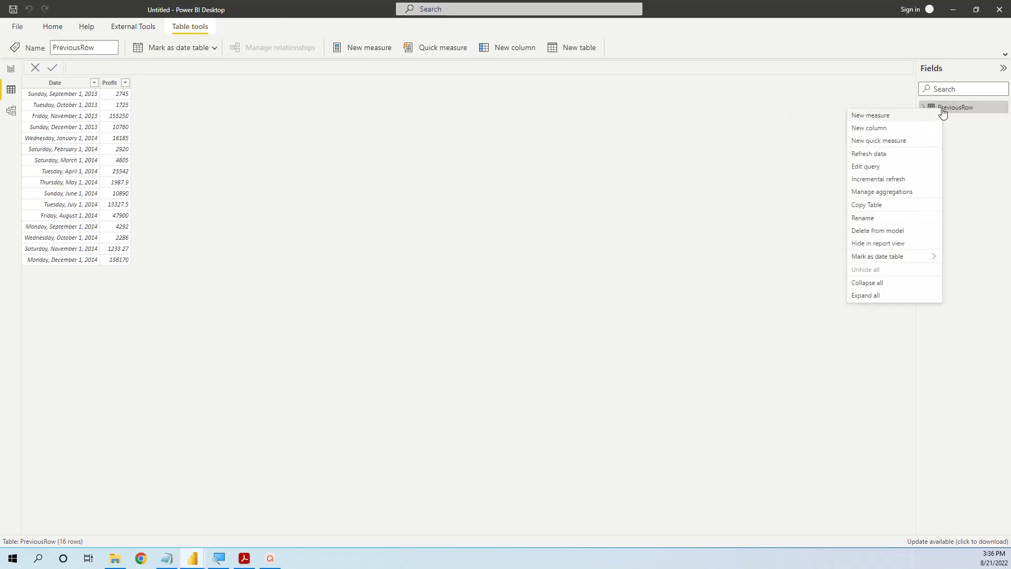
{"action": "left_click", "coordinate": [892, 167]}
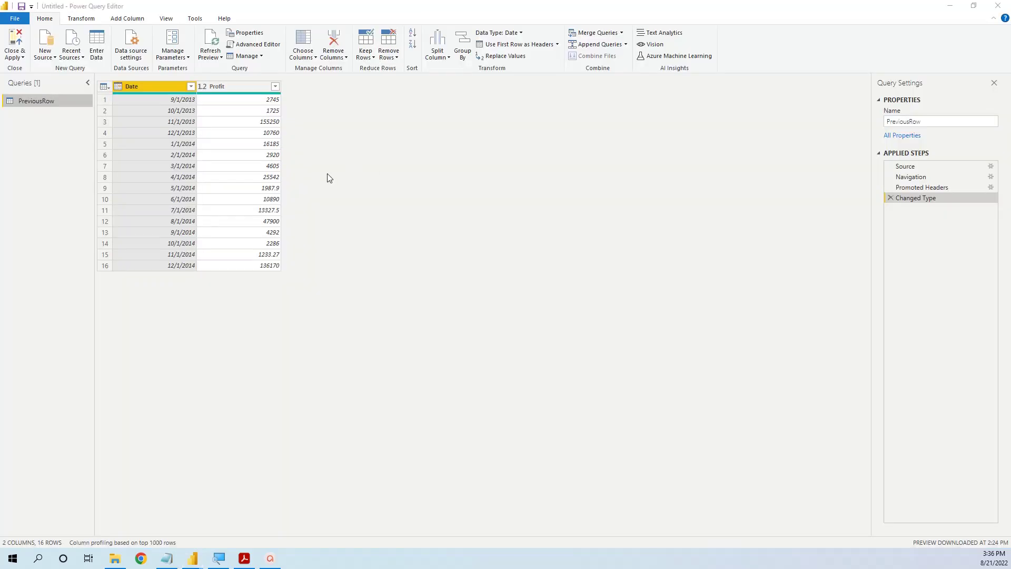
{"action": "left_click", "coordinate": [138, 20]}
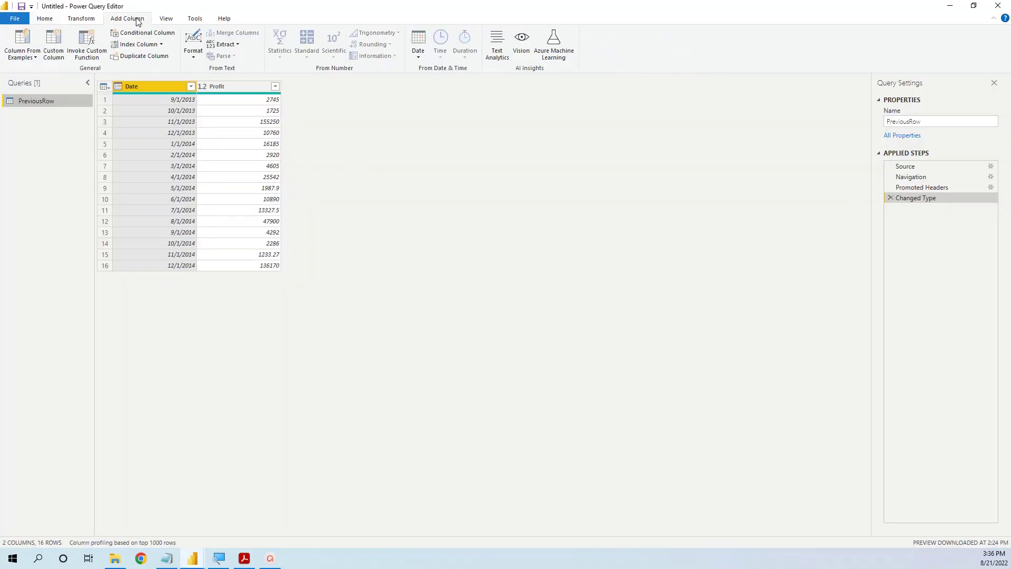
{"action": "left_click", "coordinate": [53, 43]}
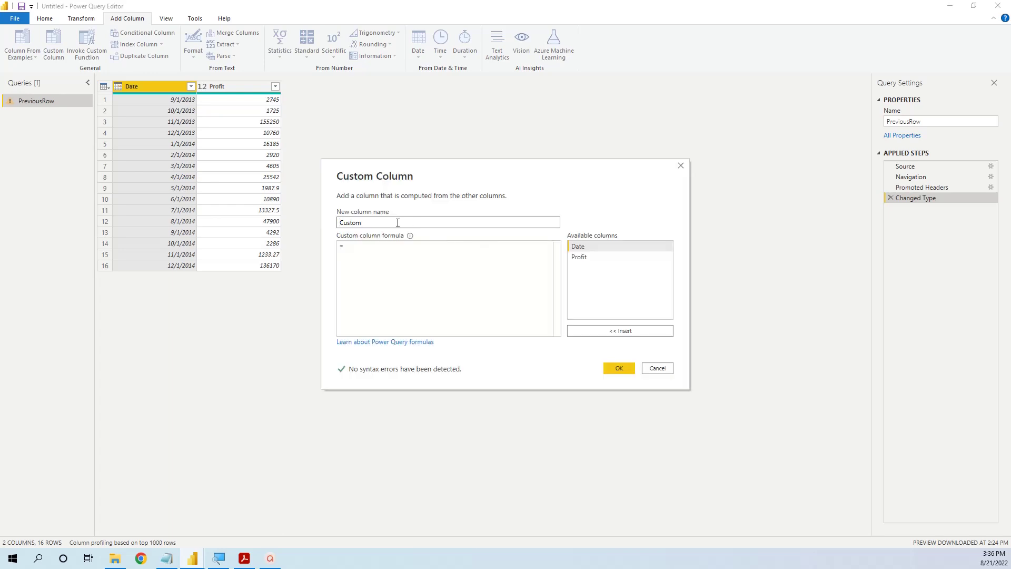
{"action": "double_click", "coordinate": [397, 223]}
{"action": "type", "text": "Previous Row"}
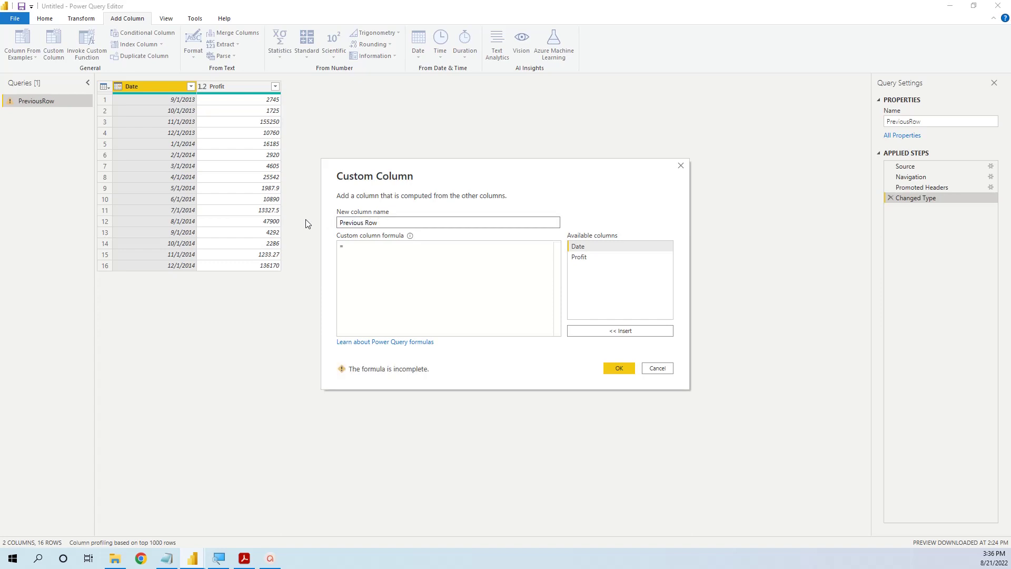
{"action": "left_click", "coordinate": [363, 246]}
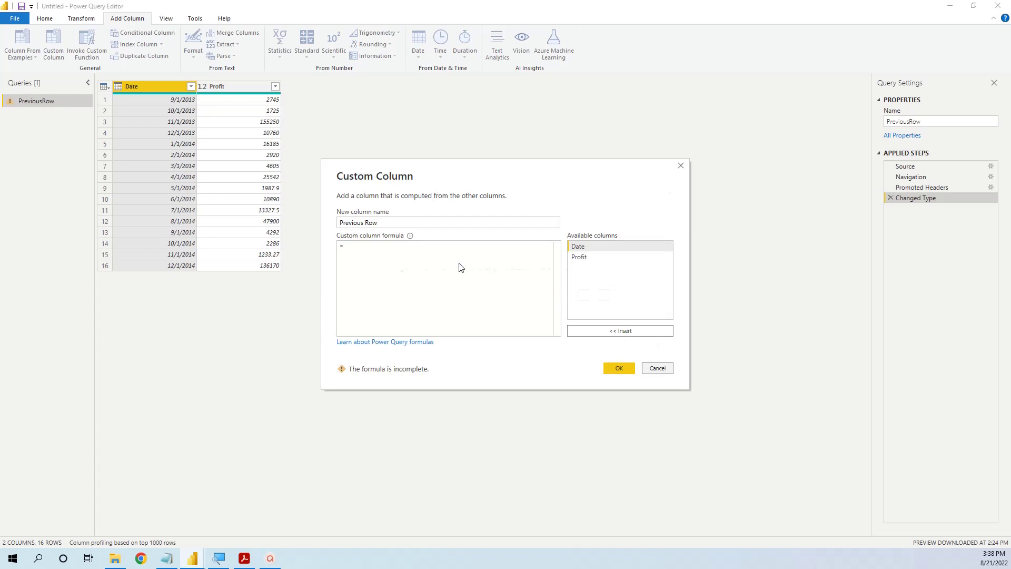
{"action": "key", "text": "Escape"}
{"action": "left_click", "coordinate": [564, 298]}
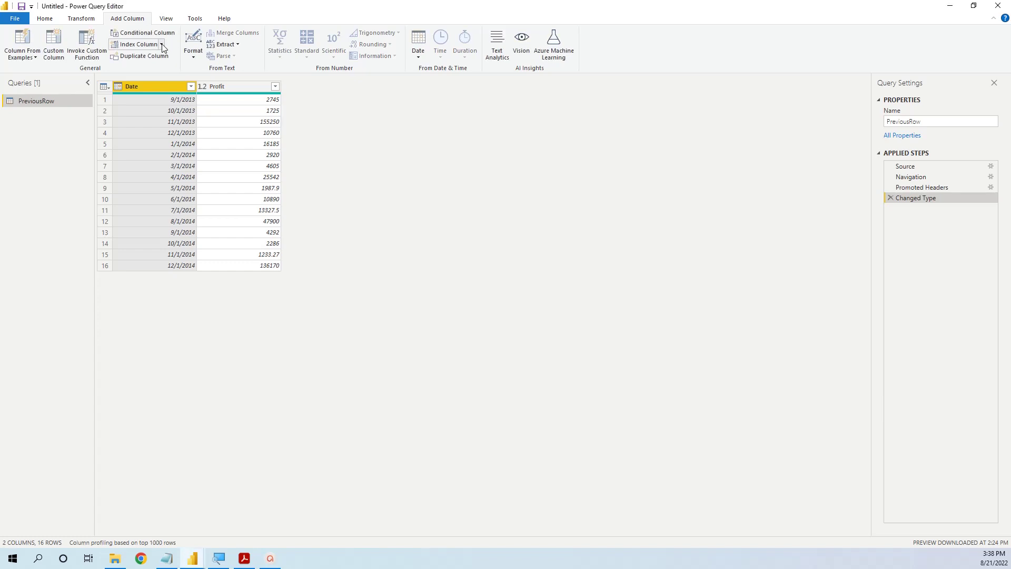
Step: Add an index column starting from 0 to the two-column PreviousRow query
{"action": "left_click", "coordinate": [161, 45]}
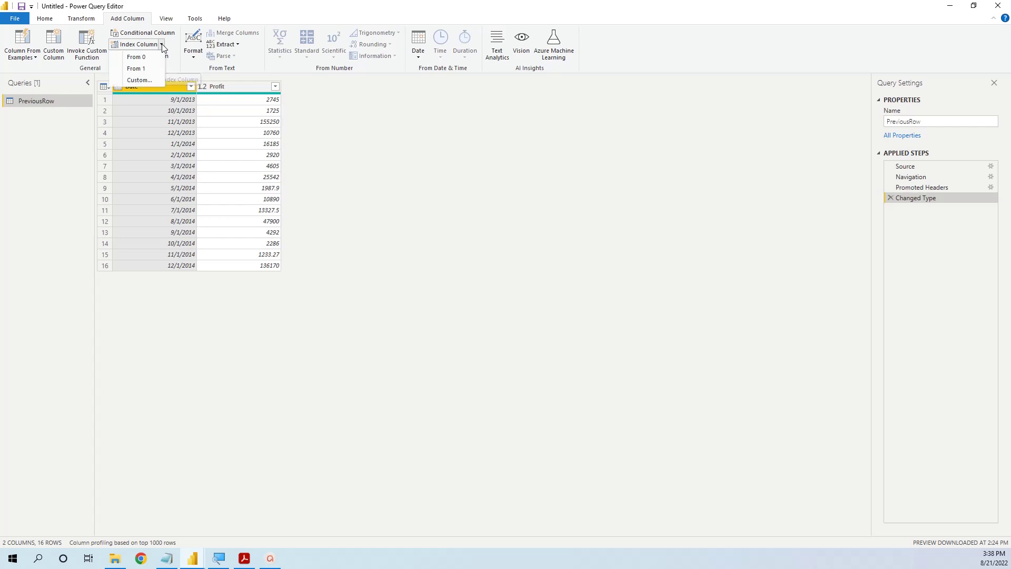
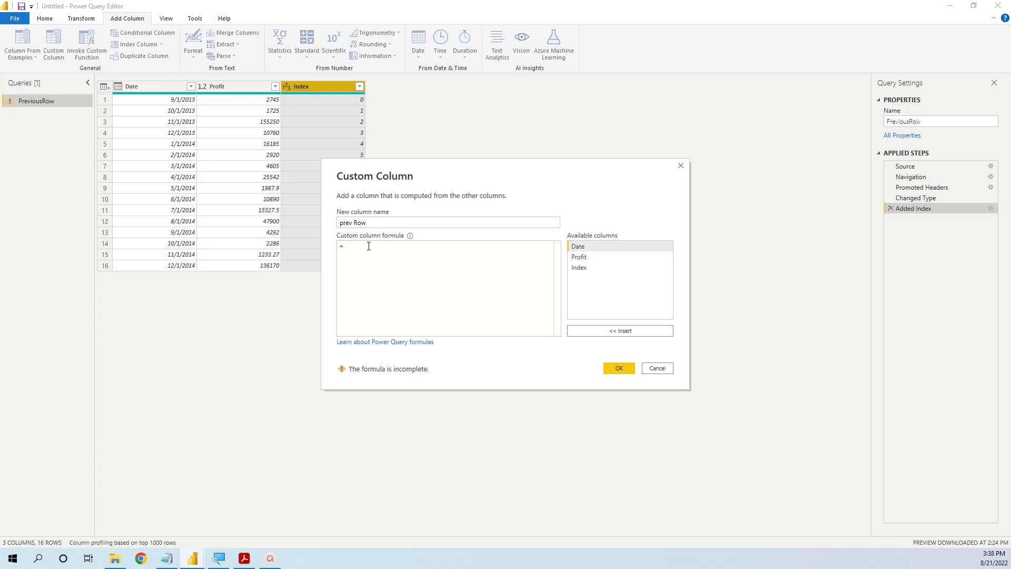
Step: Define the prev Row custom column with the formula = #"Added Index" {[Index]-1} [Profit] and add it to the query
{"action": "type", "text": "#"}
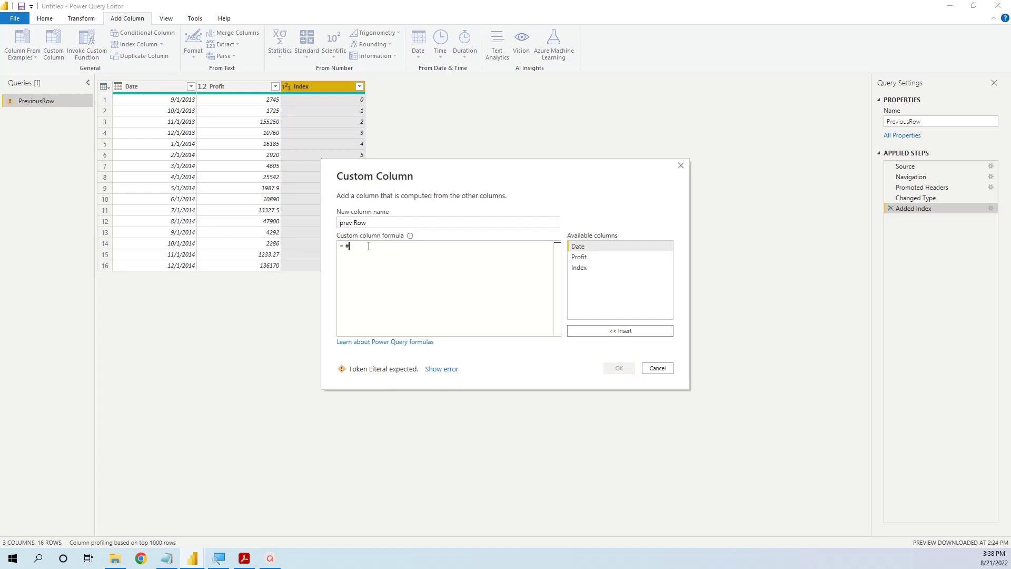
{"action": "type", "text": "\"\""}
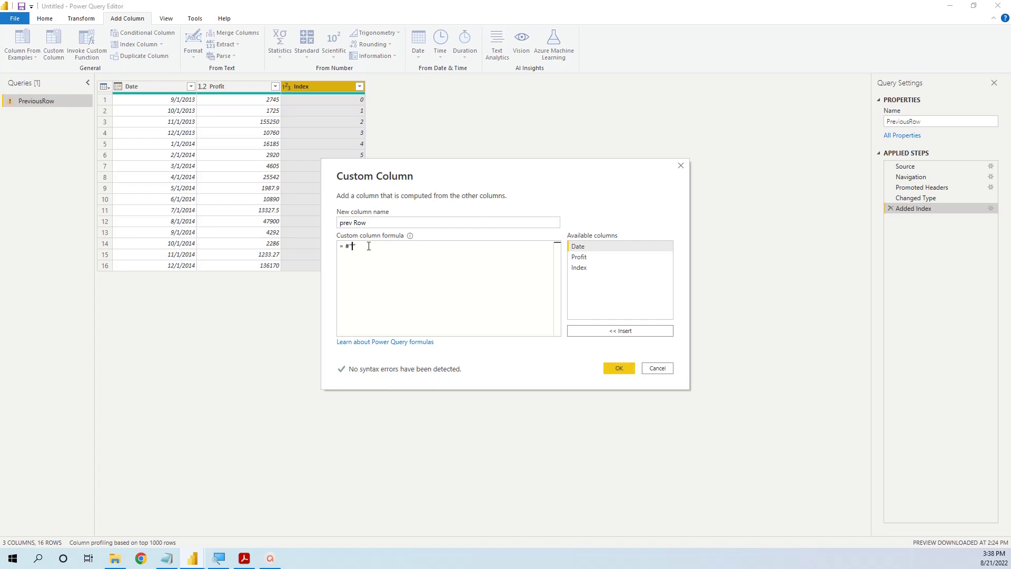
{"action": "type", "text": "D"}
{"action": "key", "text": "BackSpace"}
{"action": "type", "text": "Added Index"}
{"action": "type", "text": "{"}
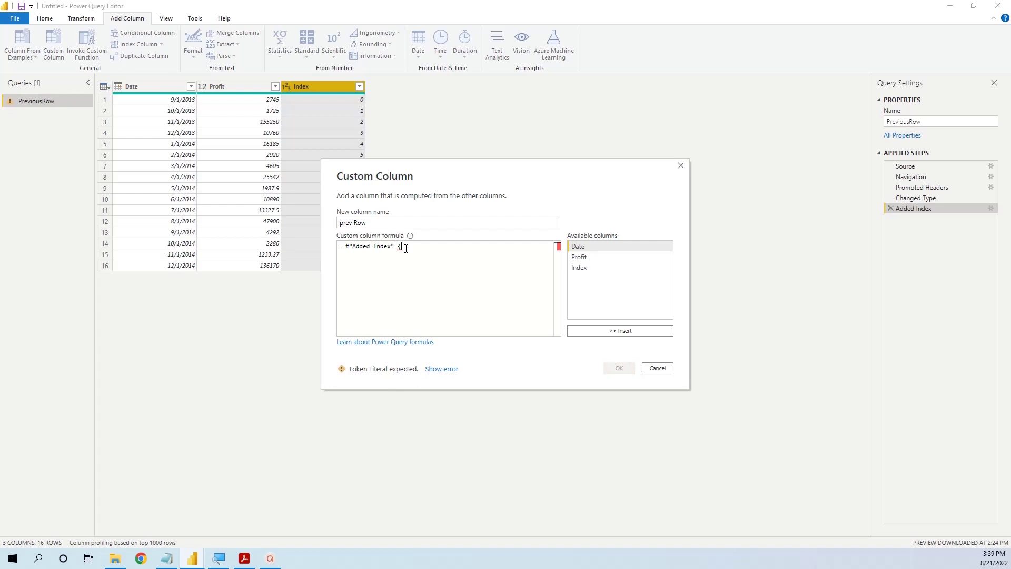
{"action": "type", "text": "[Inde"}
{"action": "key", "text": "Tab"}
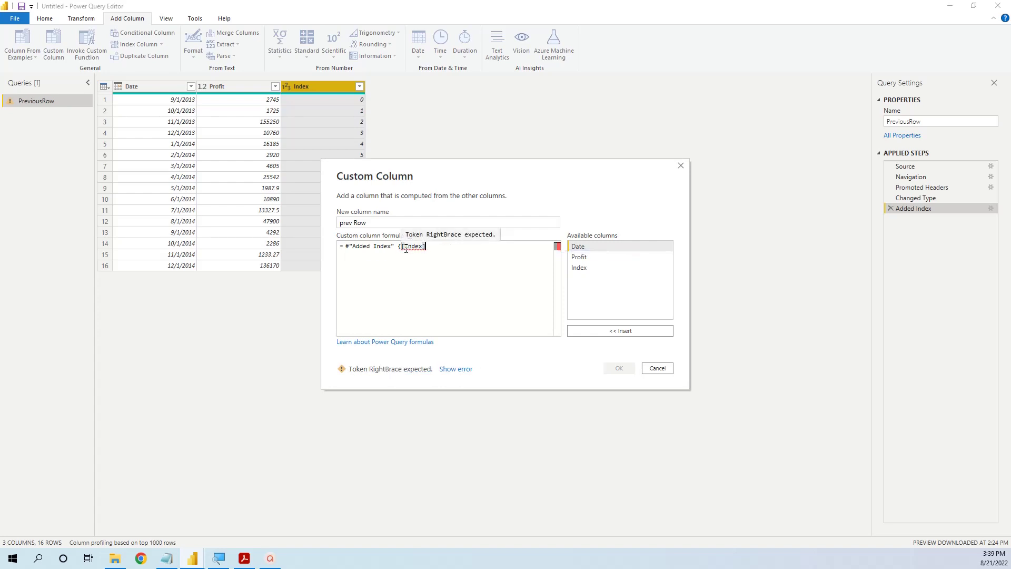
{"action": "type", "text": "-1"}
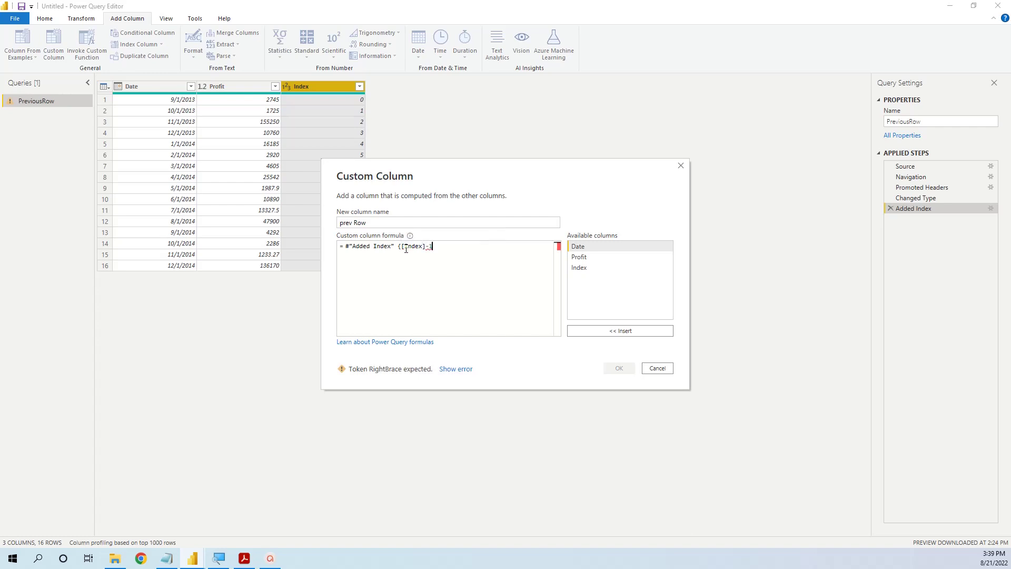
{"action": "type", "text": "}"}
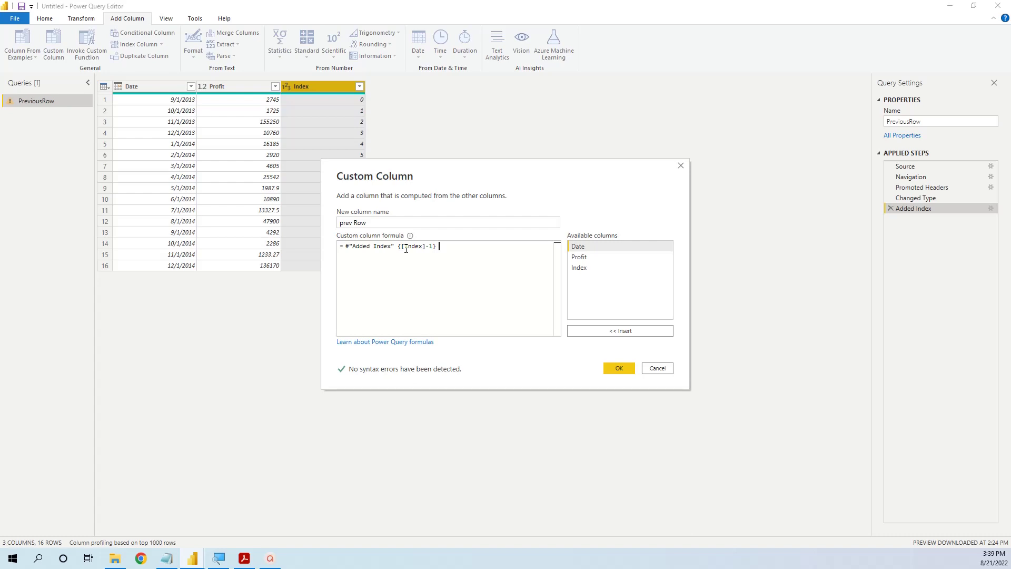
{"action": "type", "text": "[Profit]"}
{"action": "left_click", "coordinate": [618, 365]}
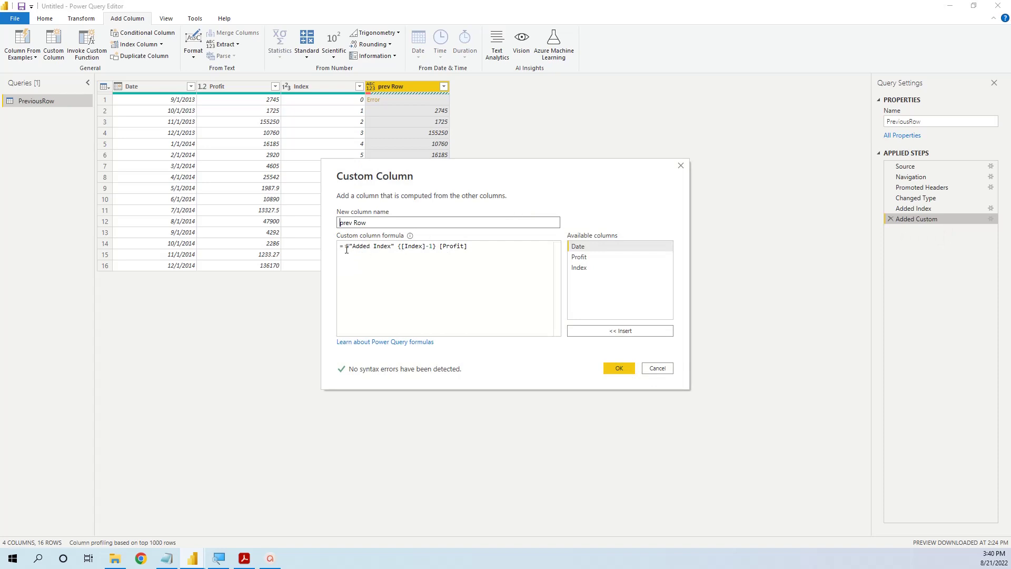
Step: Wrap the prev Row formula in error handling: = try #"Added Index" {[Index]-1} [Profit] otherwise null
{"action": "left_click", "coordinate": [347, 249]}
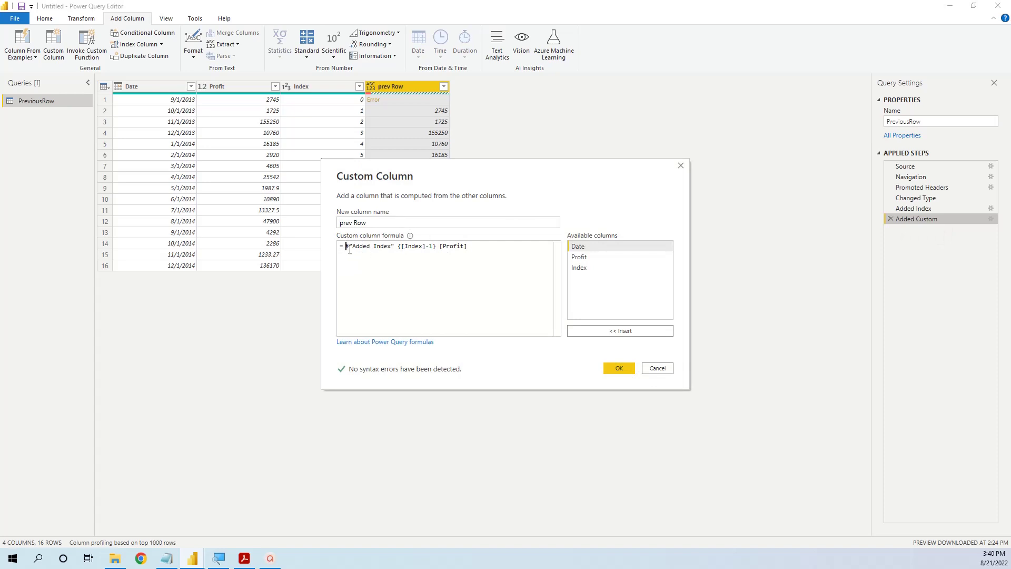
{"action": "type", "text": "try"}
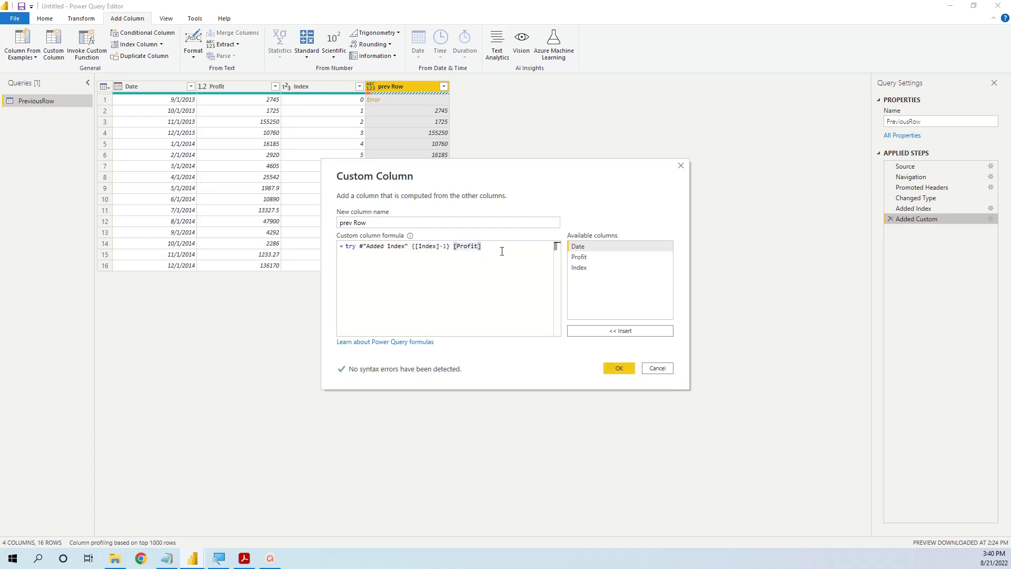
{"action": "type", "text": "  o"}
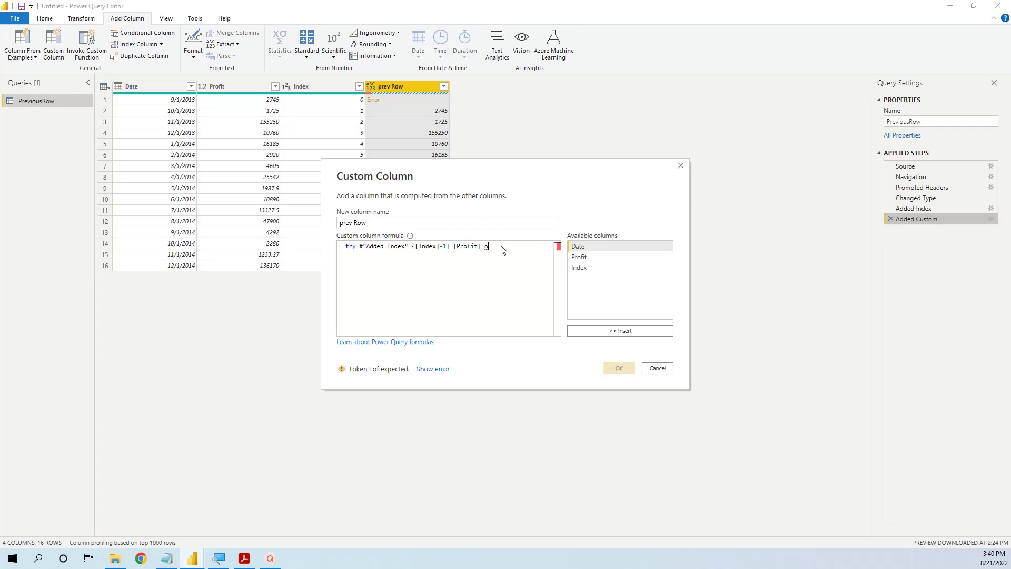
{"action": "type", "text": "therwise null"}
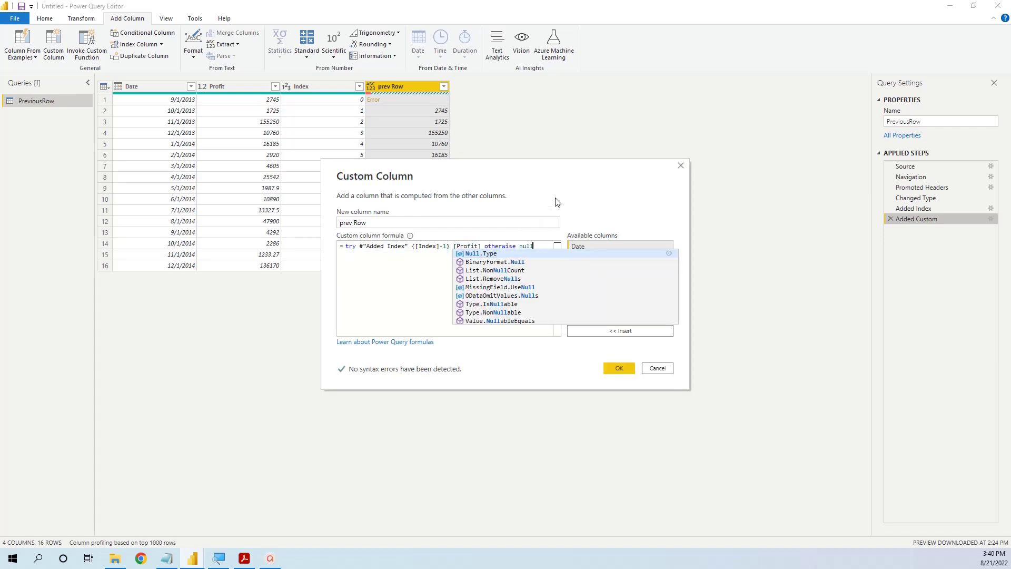
{"action": "key", "text": "Escape"}
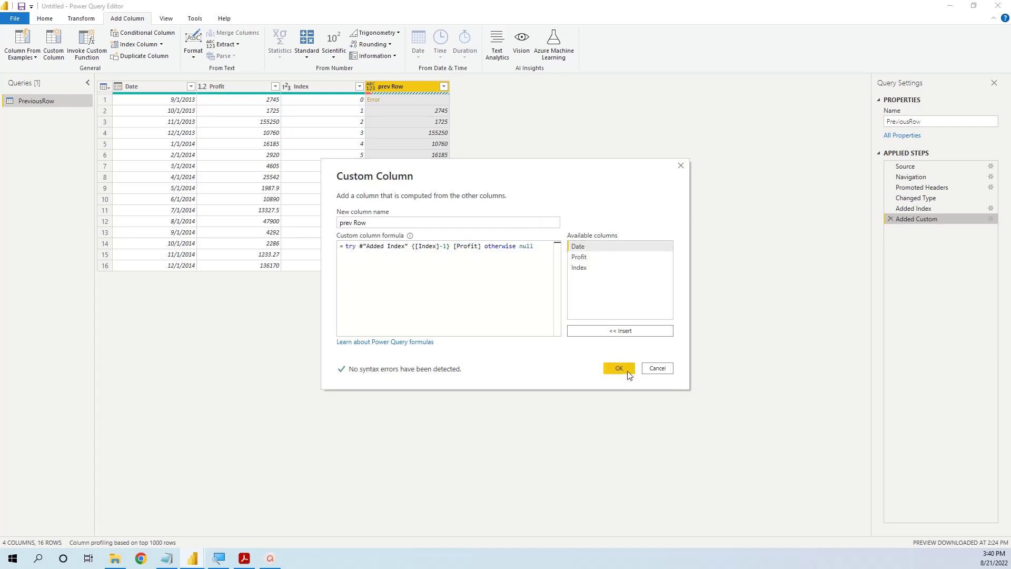
{"action": "left_click", "coordinate": [626, 370]}
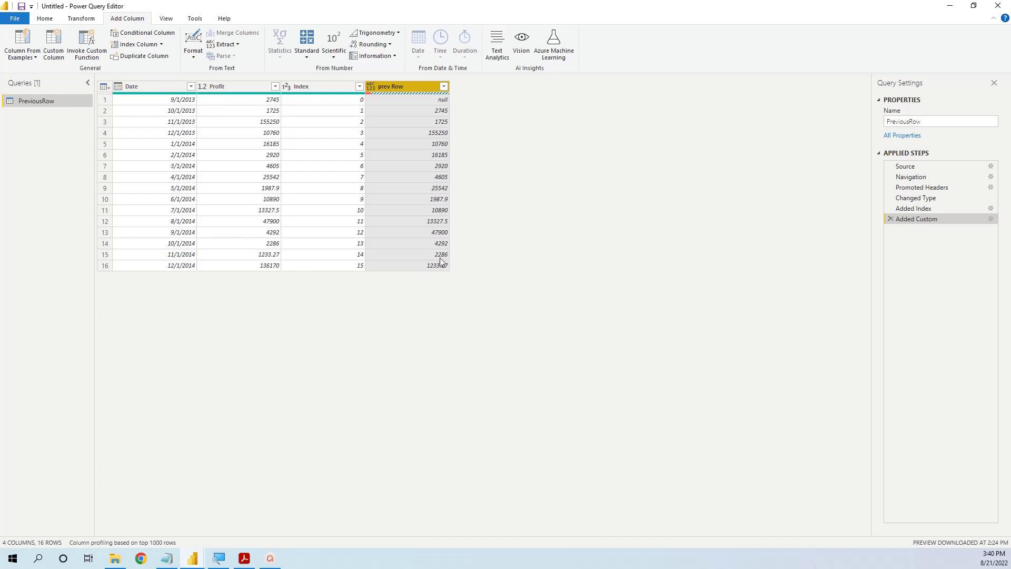
Step: Switch to Power BI Desktop and open the PreviousRow table that has only Date and Profit for query editing
{"action": "key", "text": "alt+Tab"}
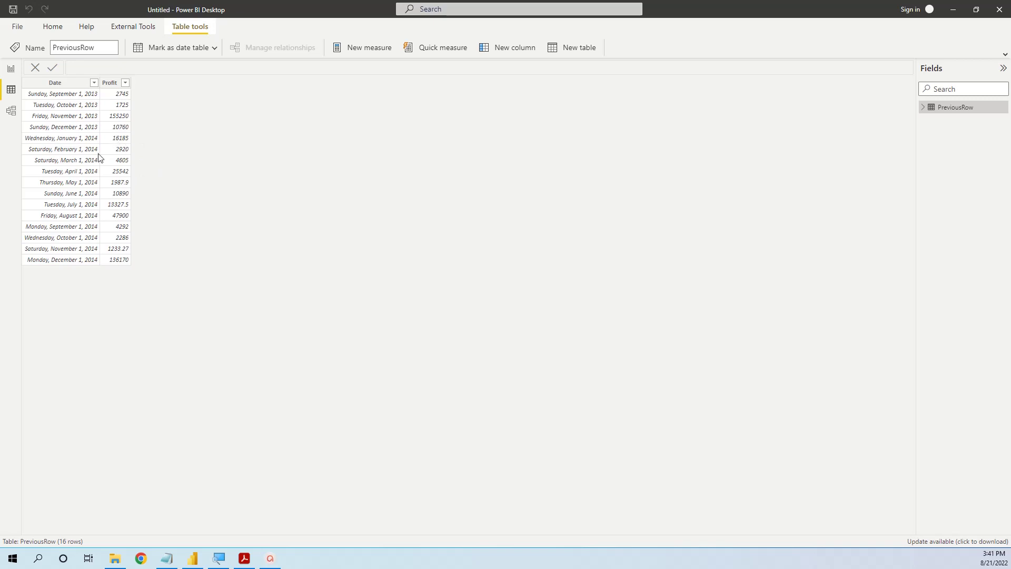
{"action": "right_click", "coordinate": [941, 108]}
{"action": "left_click", "coordinate": [886, 166]}
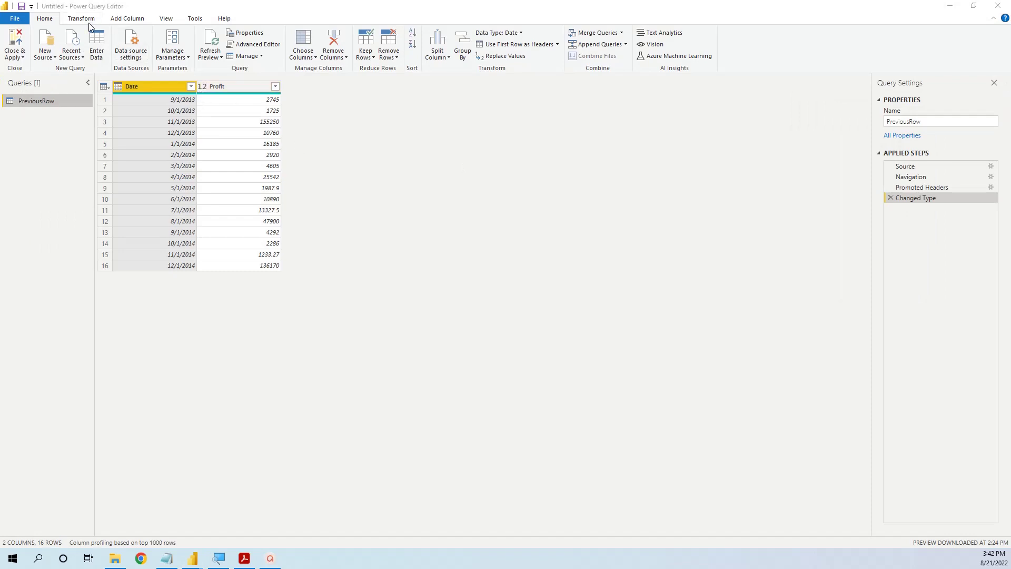
Step: Add an index column starting from 1 to the PreviousRow query, apply the changes and close the query editor
{"action": "left_click", "coordinate": [127, 18]}
{"action": "left_click", "coordinate": [162, 44]}
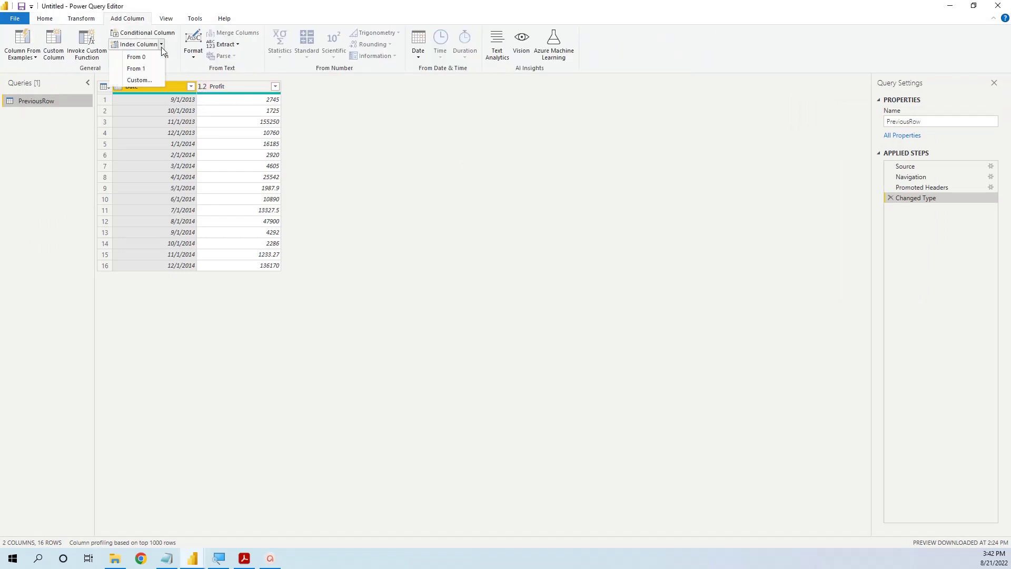
{"action": "left_click", "coordinate": [135, 67]}
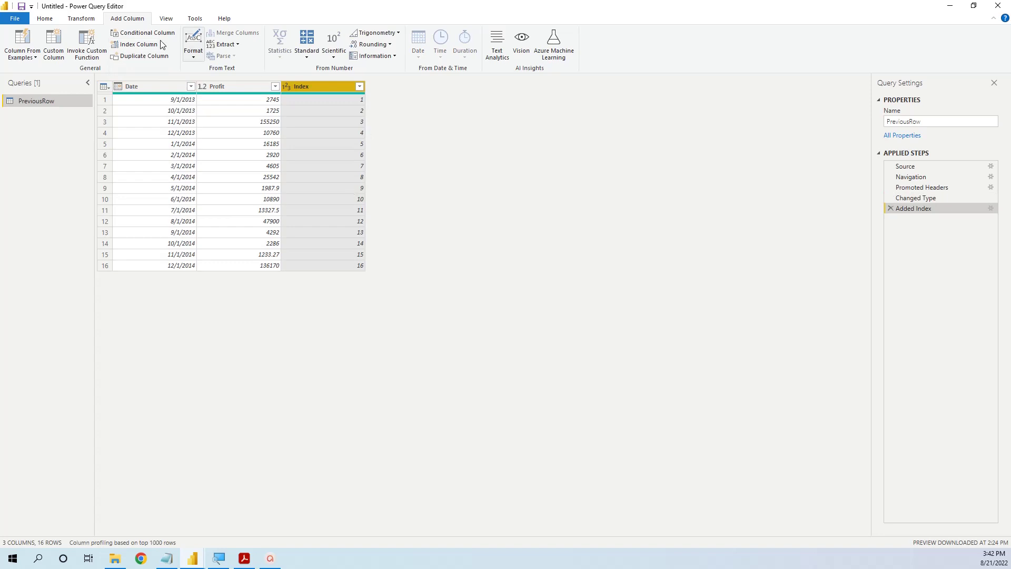
{"action": "left_click", "coordinate": [48, 20]}
{"action": "left_click", "coordinate": [20, 57]}
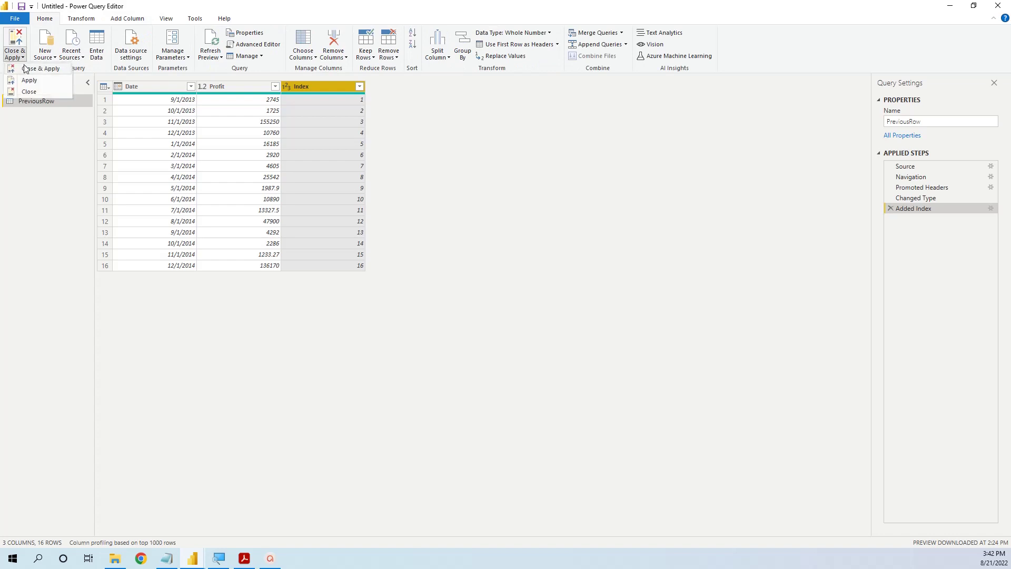
{"action": "left_click", "coordinate": [31, 68]}
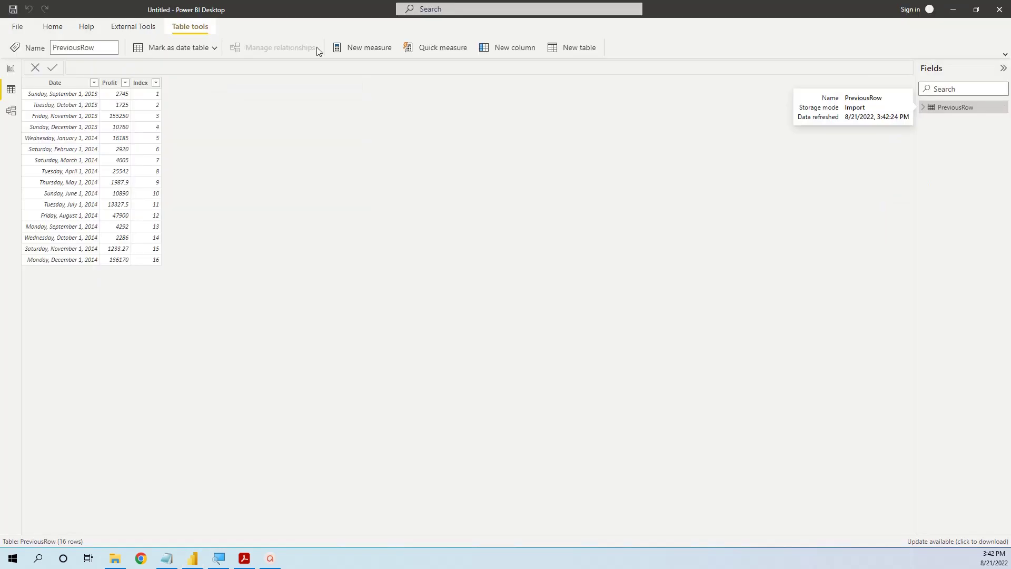
Step: Start a new calculated column named Prev Row in the PreviousRow table
{"action": "right_click", "coordinate": [151, 128]}
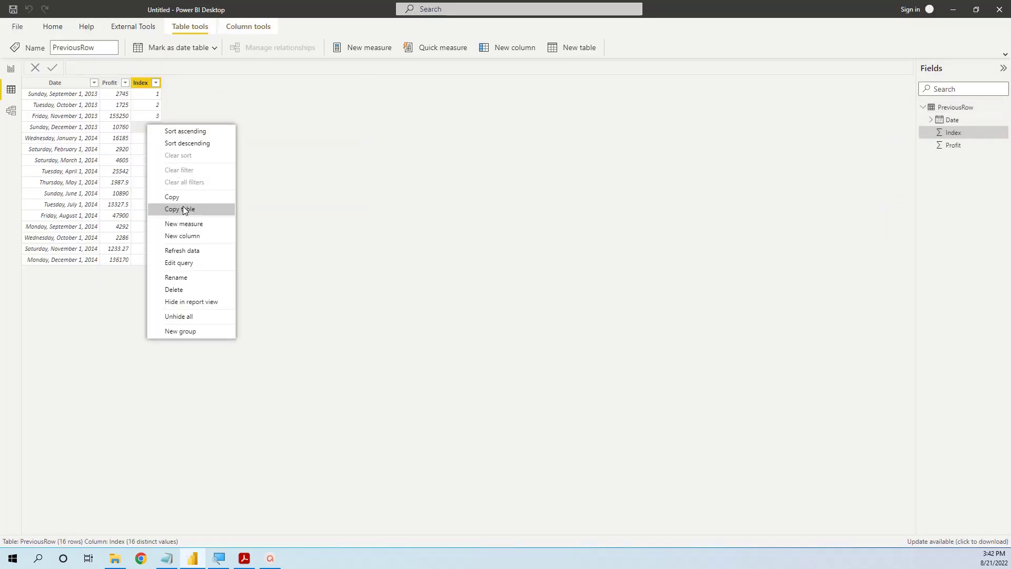
{"action": "left_click", "coordinate": [188, 236]}
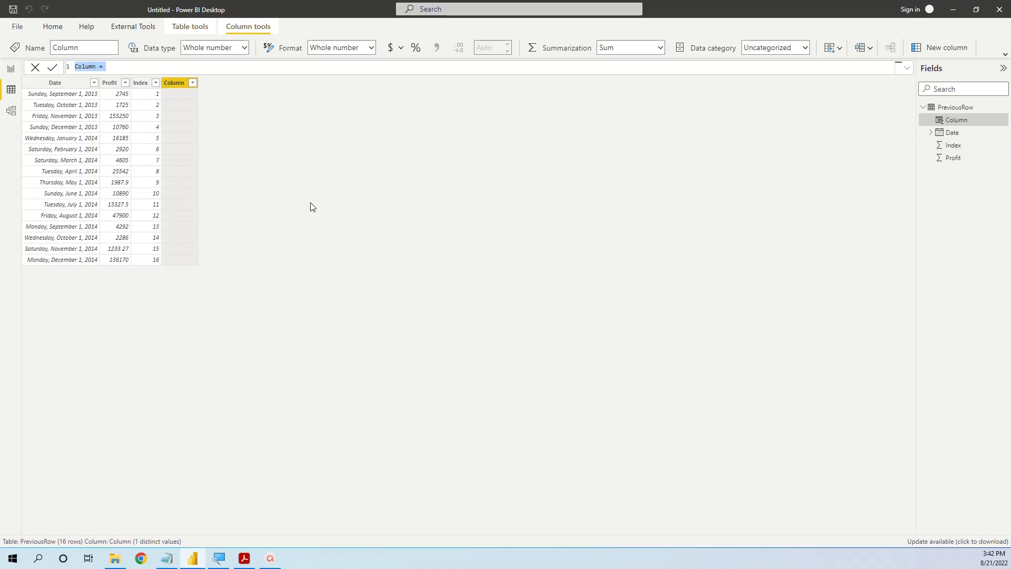
{"action": "double_click", "coordinate": [81, 63]}
{"action": "type", "text": "Prev Row"}
Step: Begin the Prev Row formula with LOOKUPVALUE, using PreviousRow[Profit] as result column and PreviousRow[Index] as search column
{"action": "left_click", "coordinate": [141, 63]}
{"action": "type", "text": "LOO"}
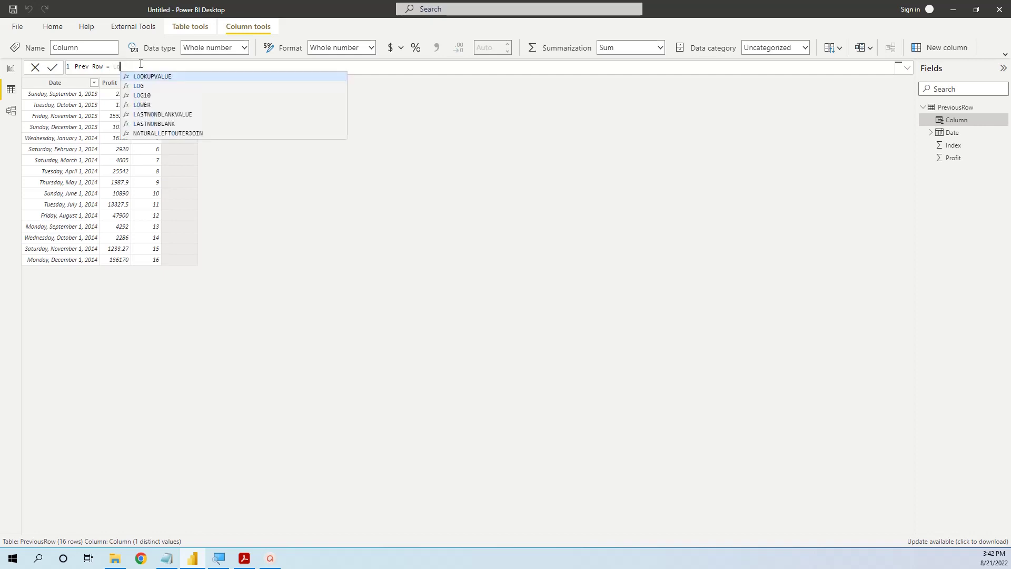
{"action": "key", "text": "Tab"}
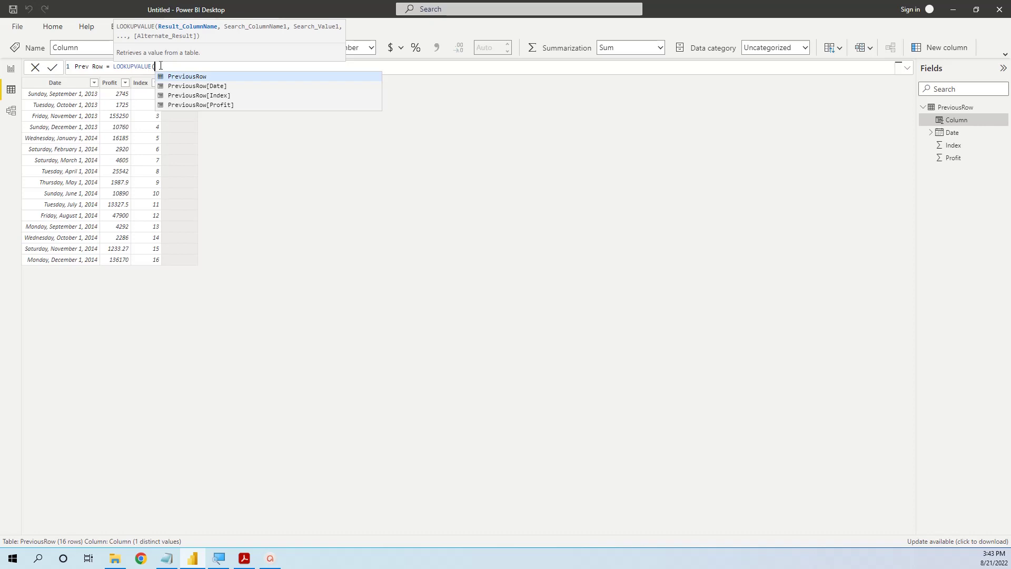
{"action": "left_click", "coordinate": [227, 108]}
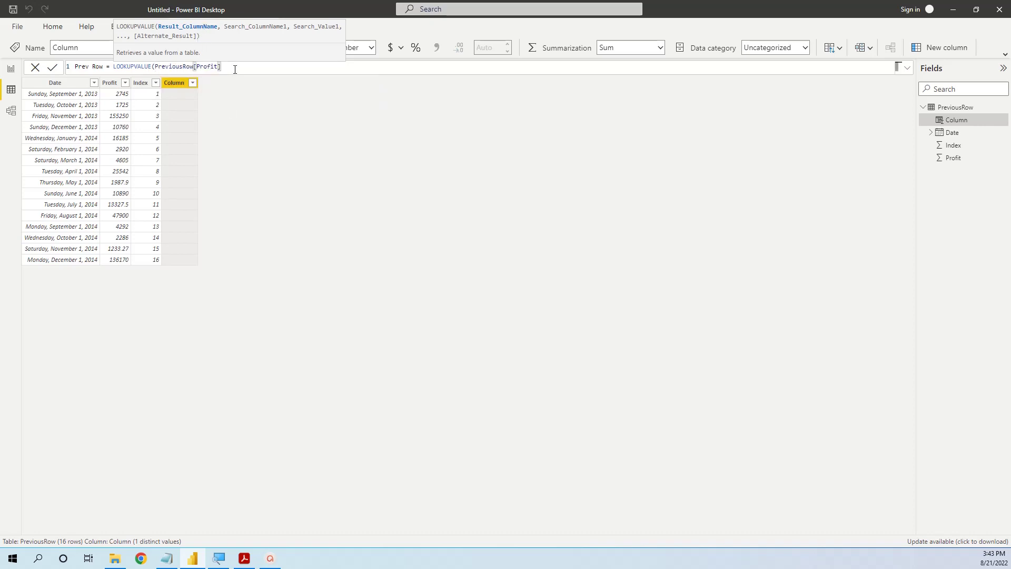
{"action": "type", "text": ","}
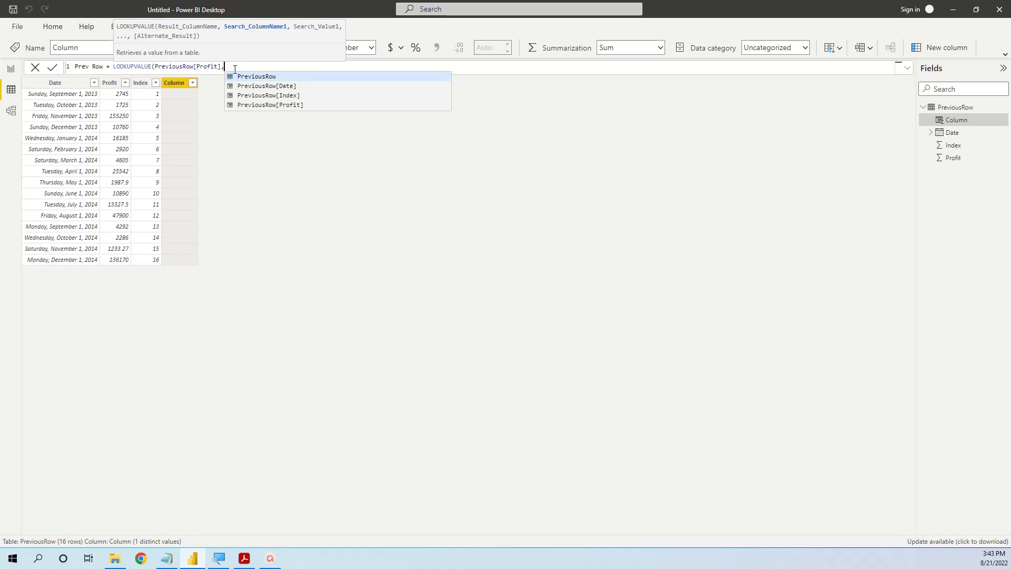
{"action": "left_click", "coordinate": [291, 96]}
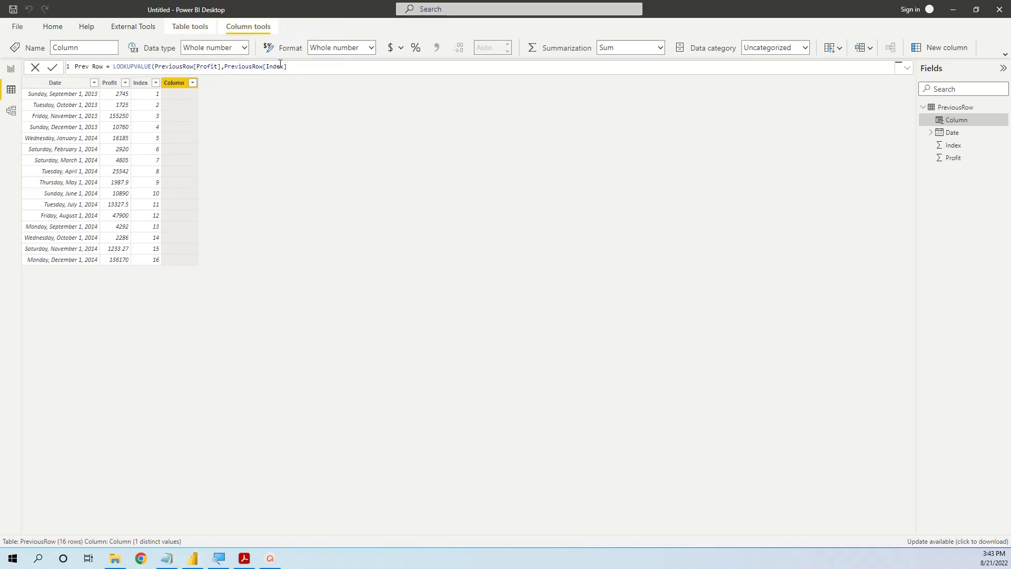
Step: Complete the LOOKUPVALUE formula with the search value PreviousRow[Index]-1 and commit the Prev Row column
{"action": "left_click", "coordinate": [297, 67]}
{"action": "type", "text": ","}
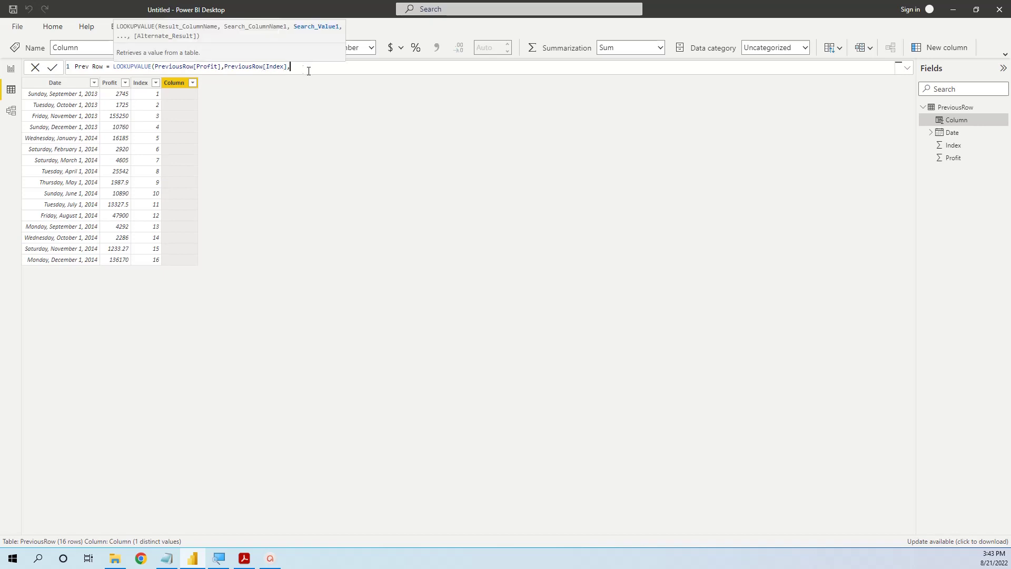
{"action": "type", "text": "Pr"}
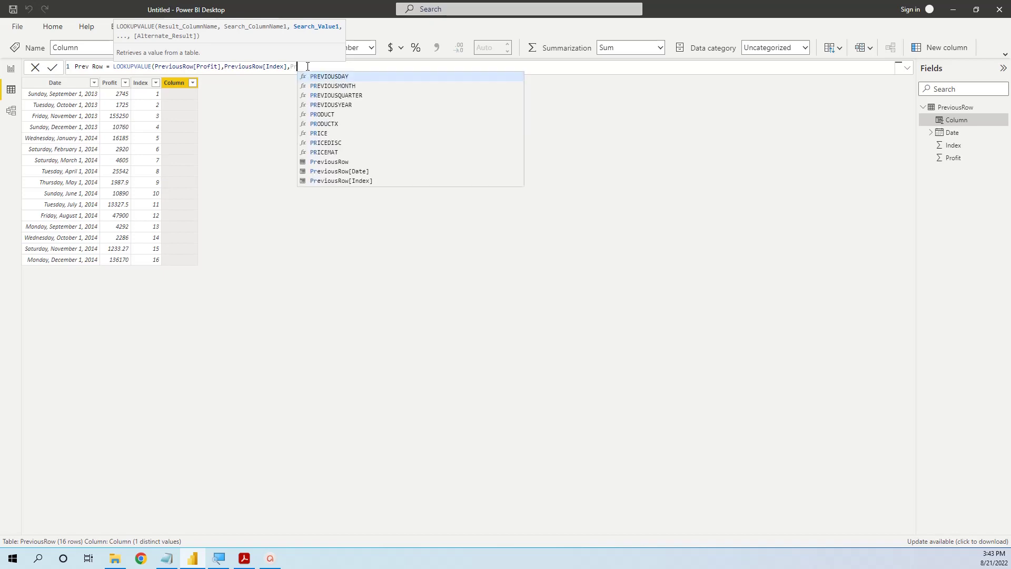
{"action": "left_click", "coordinate": [368, 181]}
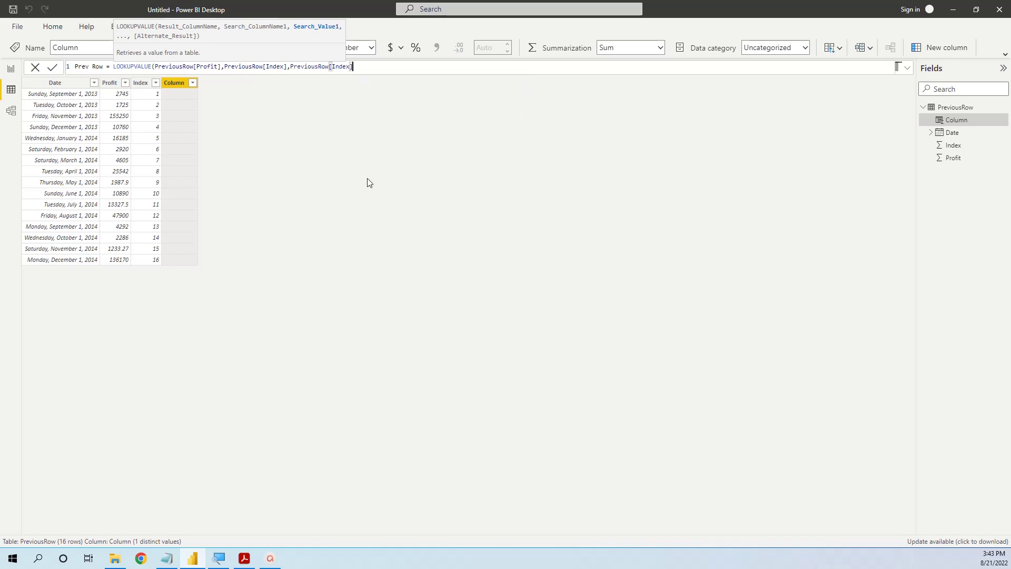
{"action": "type", "text": "-1)"}
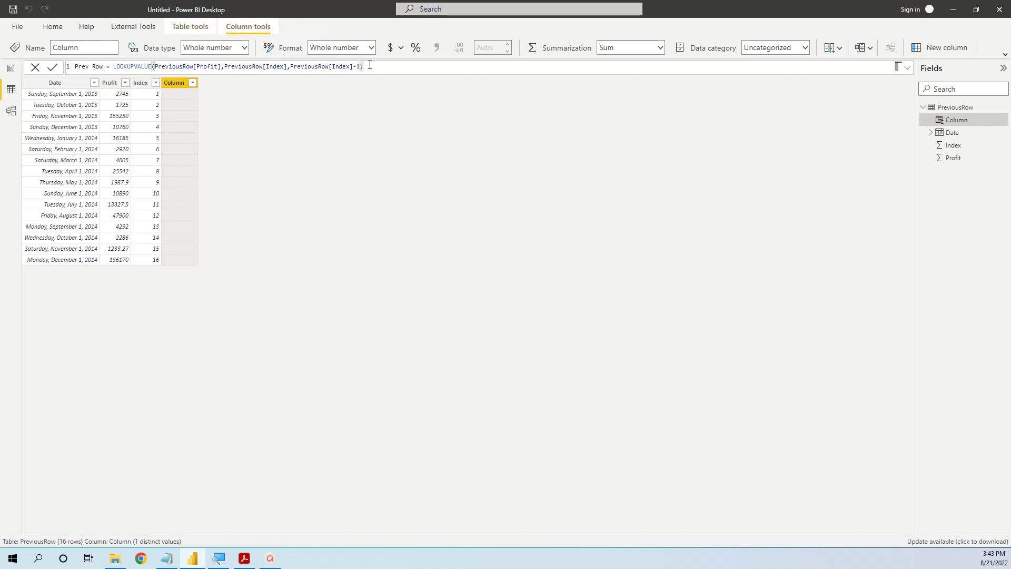
{"action": "left_click", "coordinate": [52, 67]}
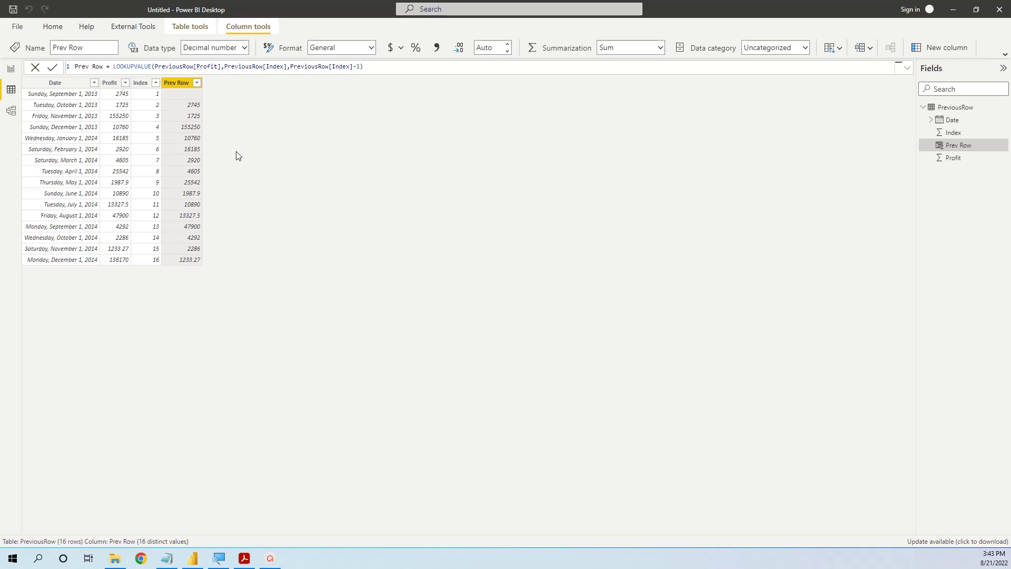
Step: Switch to Adobe Acrobat Reader to review the slide listing the methods for getting a previous row value
{"action": "left_click", "coordinate": [245, 558]}
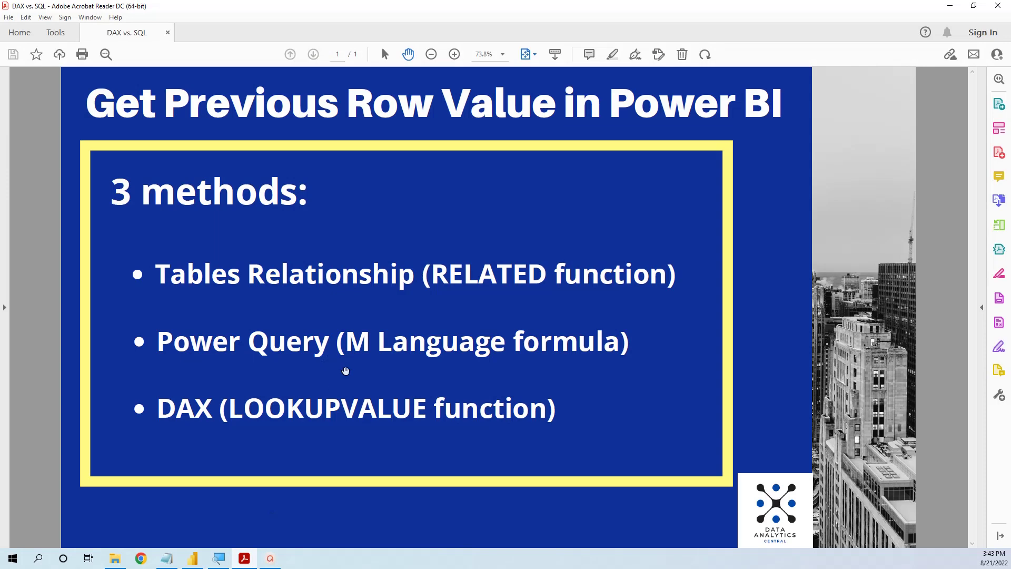